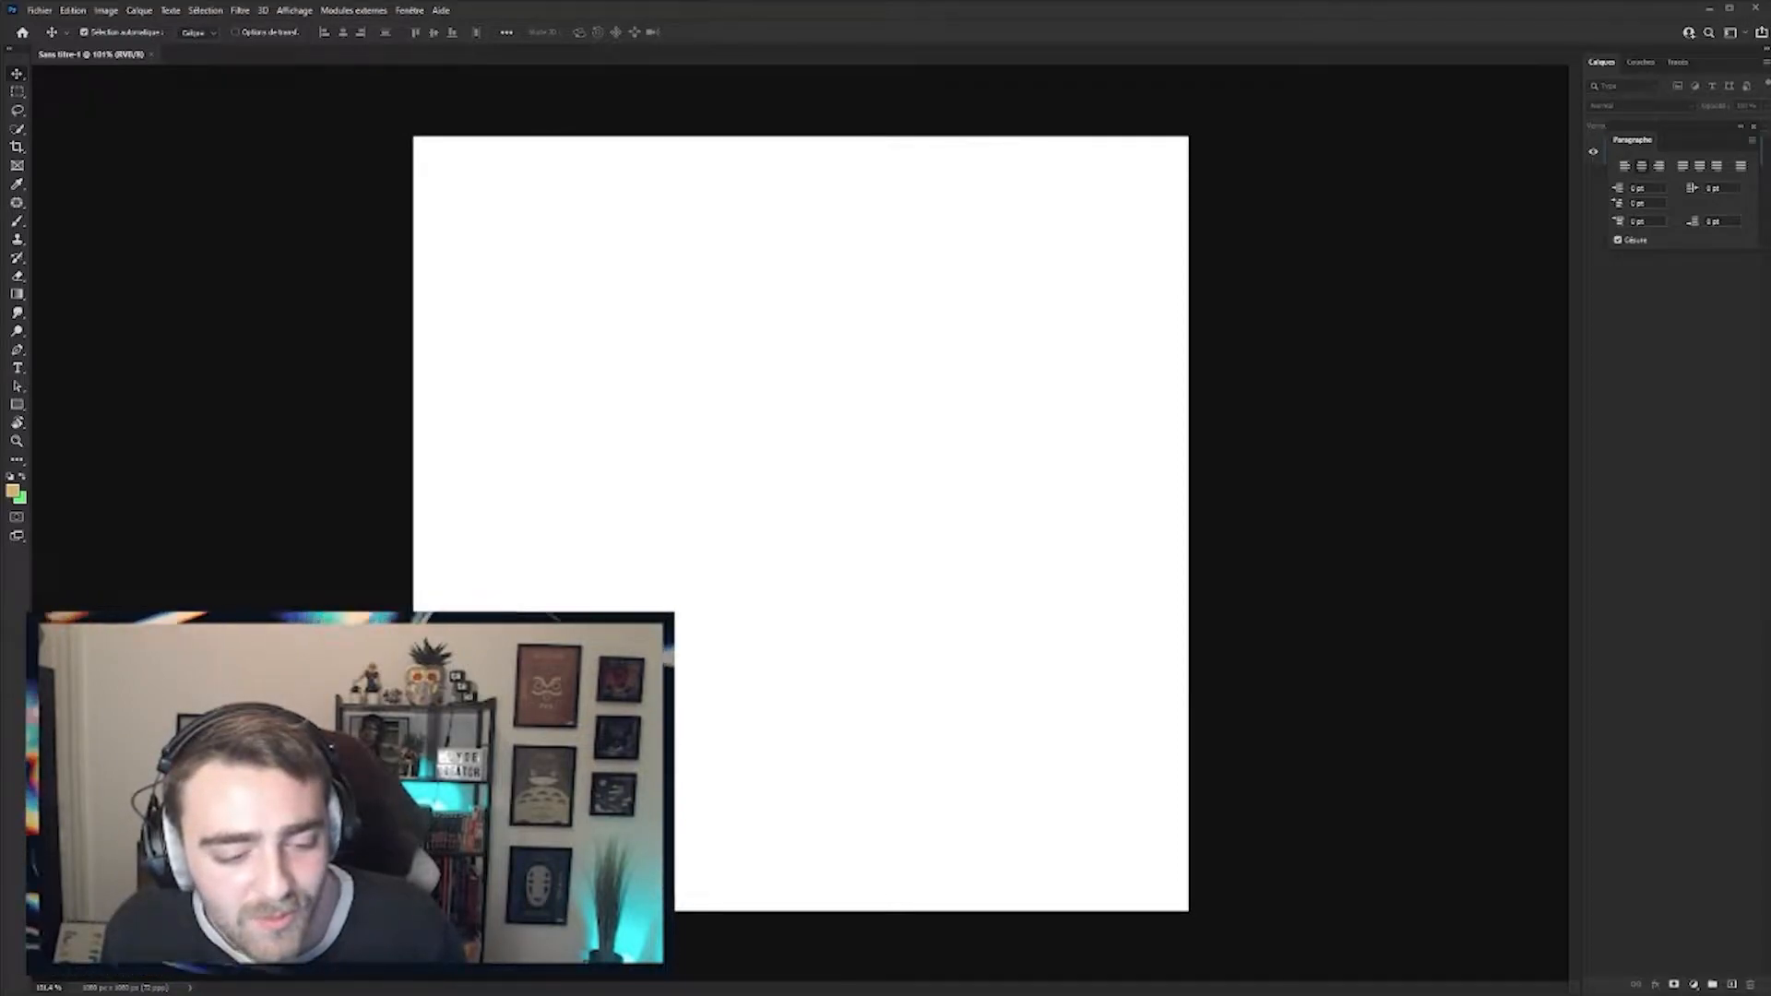
Step: Place the photo of the abandoned columned hall on the blank canvas, positioned to cover it entirely
{"action": "key", "text": "alt+Tab"}
{"action": "left_click_drag", "start_coordinate": [827, 19], "coordinate": [0, 92]}
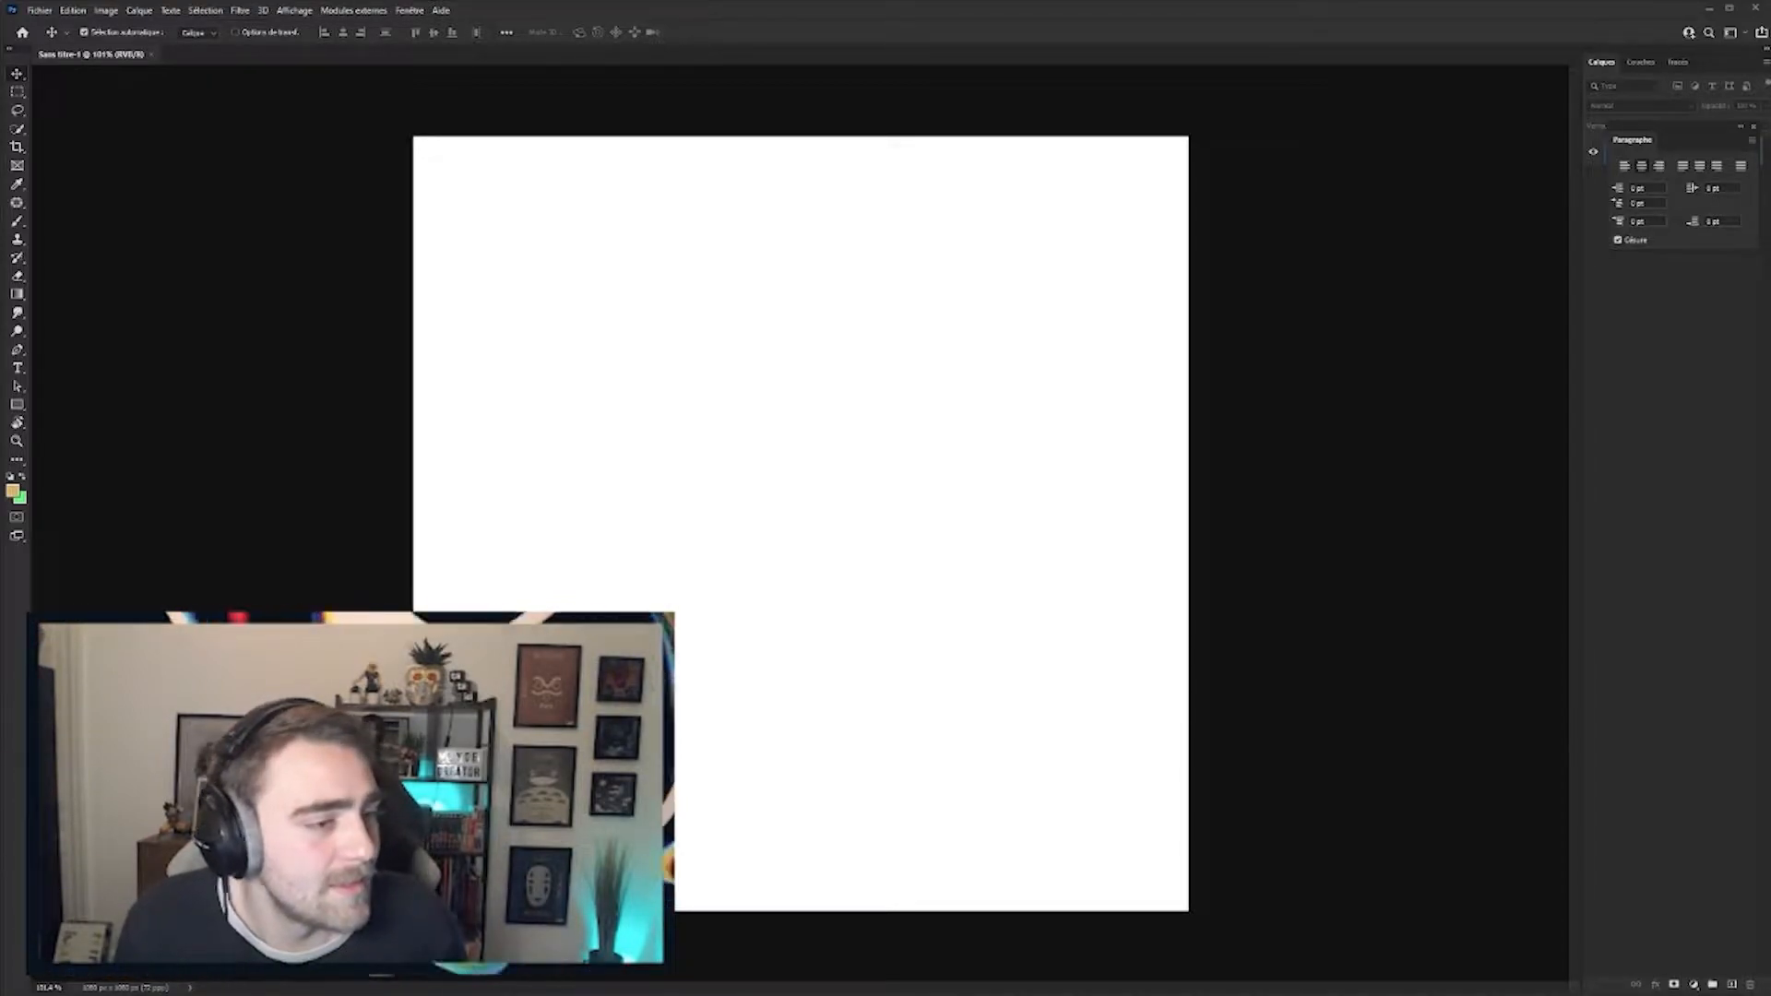
{"action": "left_click_drag", "start_coordinate": [0, 268], "coordinate": [785, 160]}
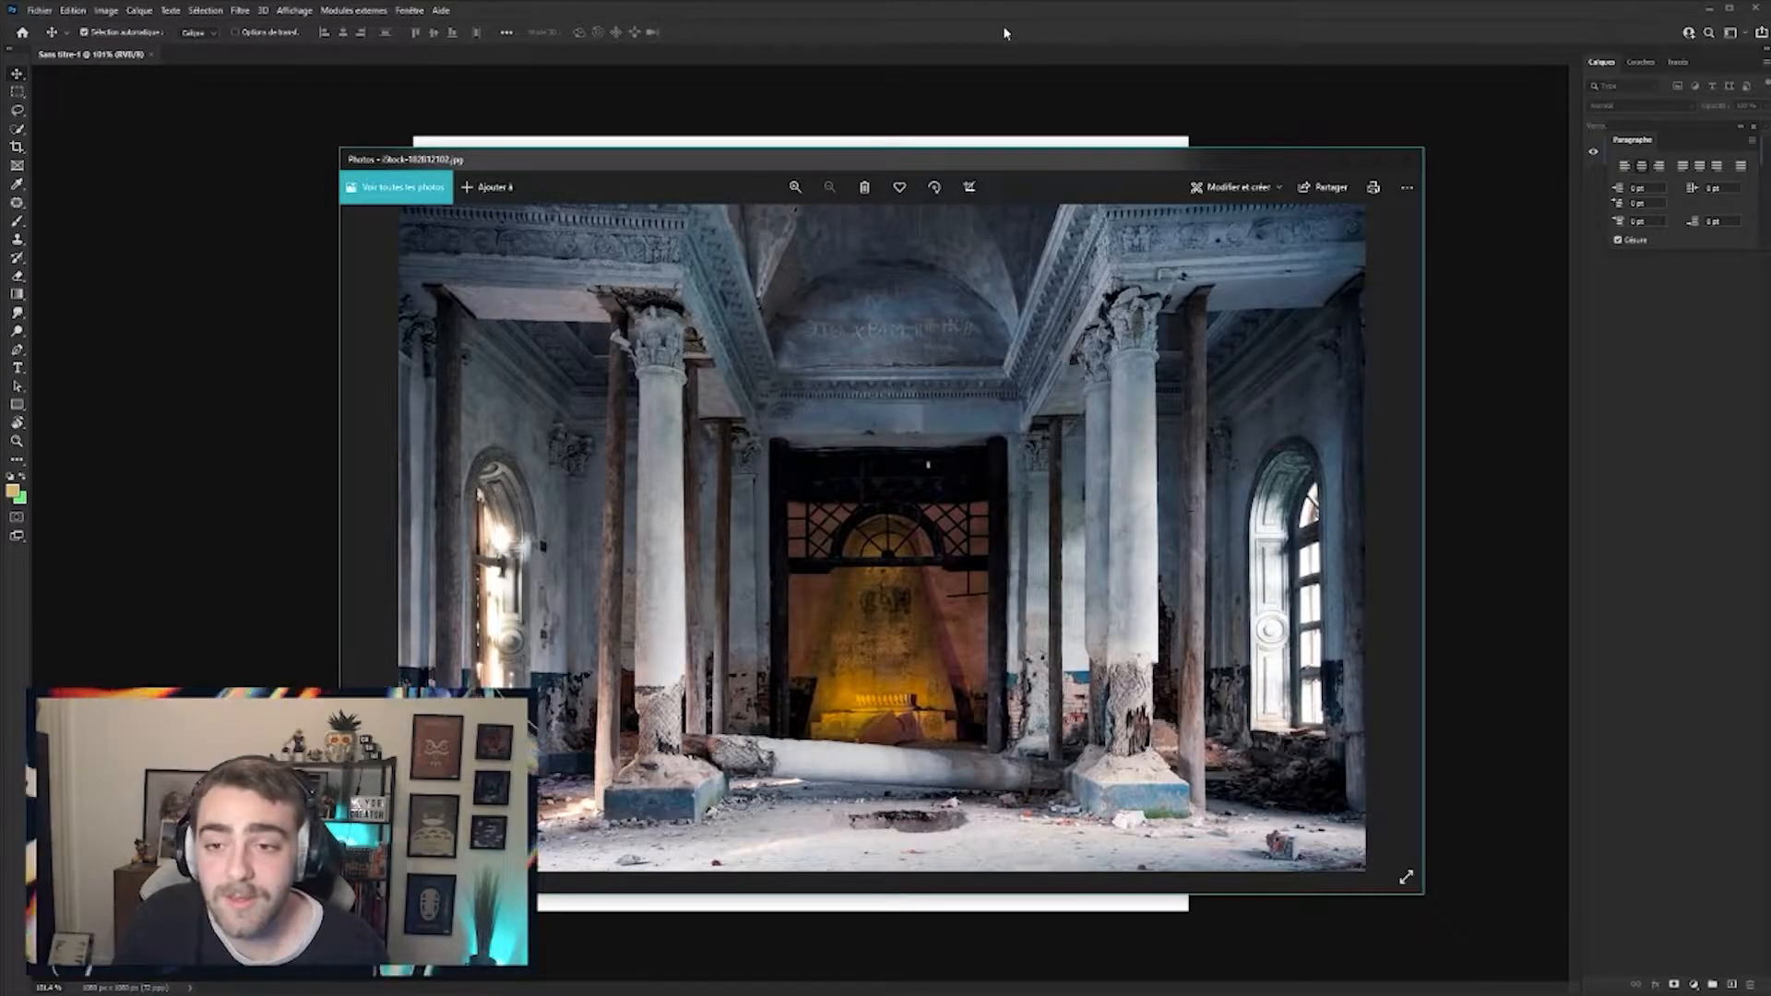
{"action": "left_click_drag", "start_coordinate": [987, 154], "coordinate": [903, 120]}
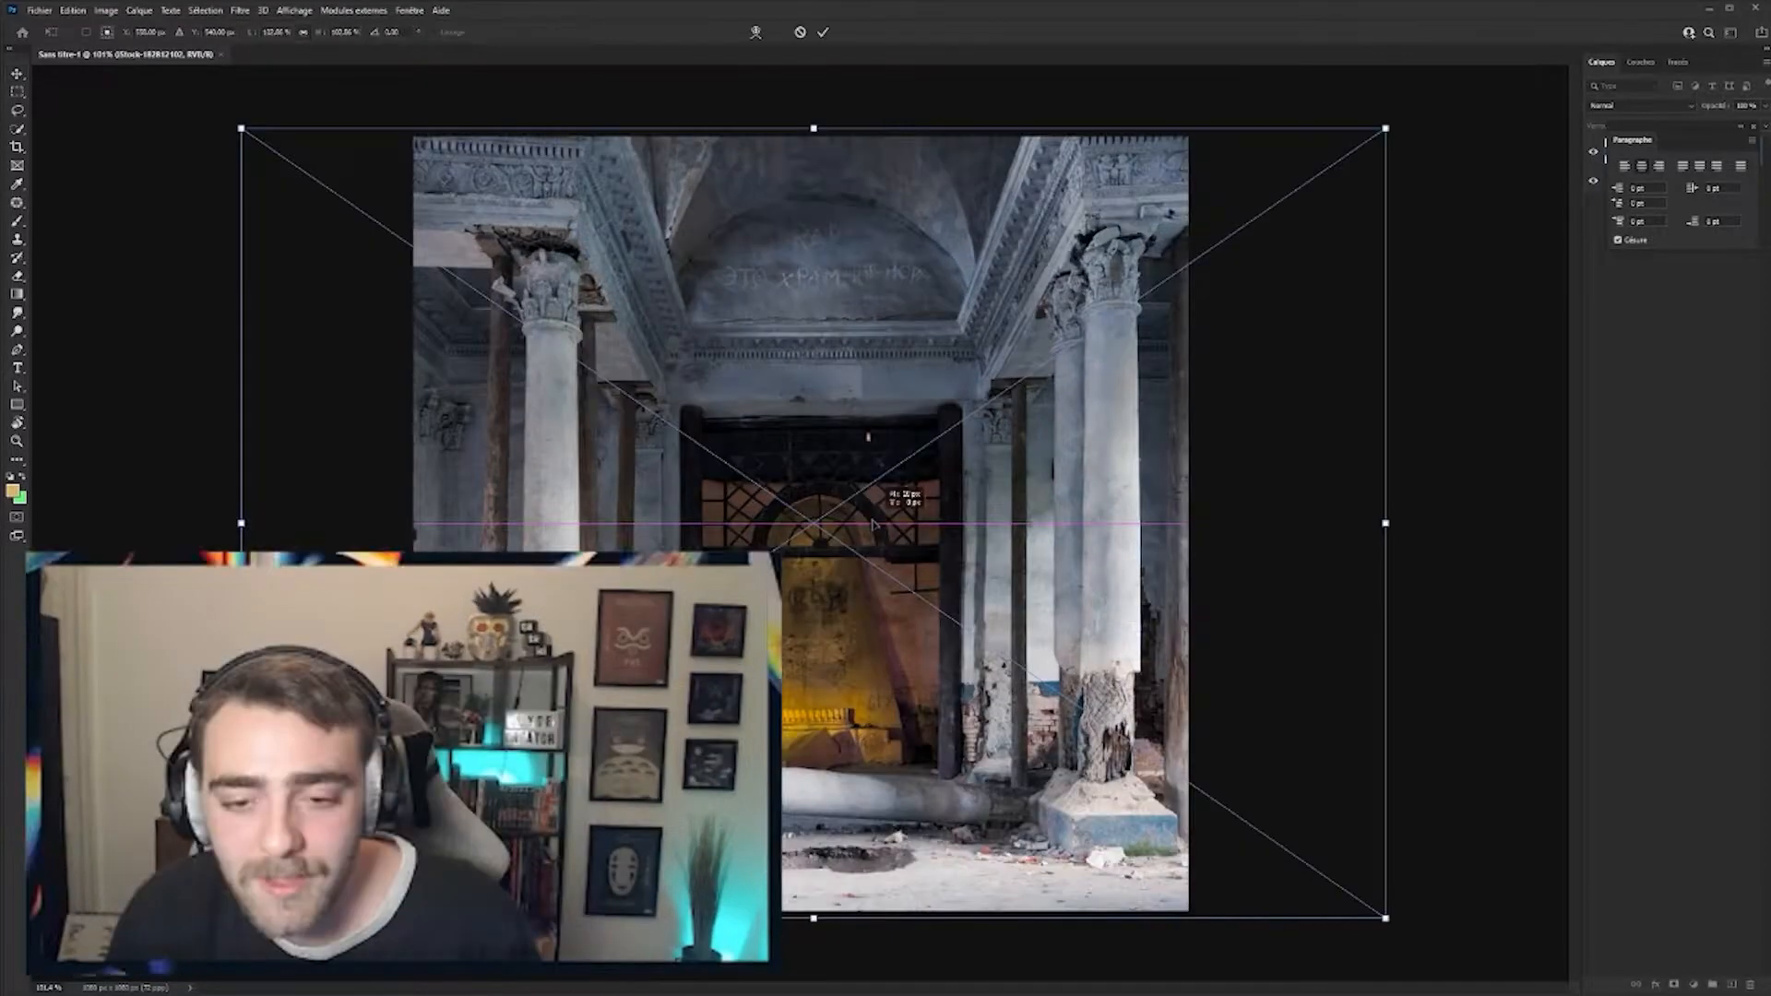
{"action": "key", "text": "Return"}
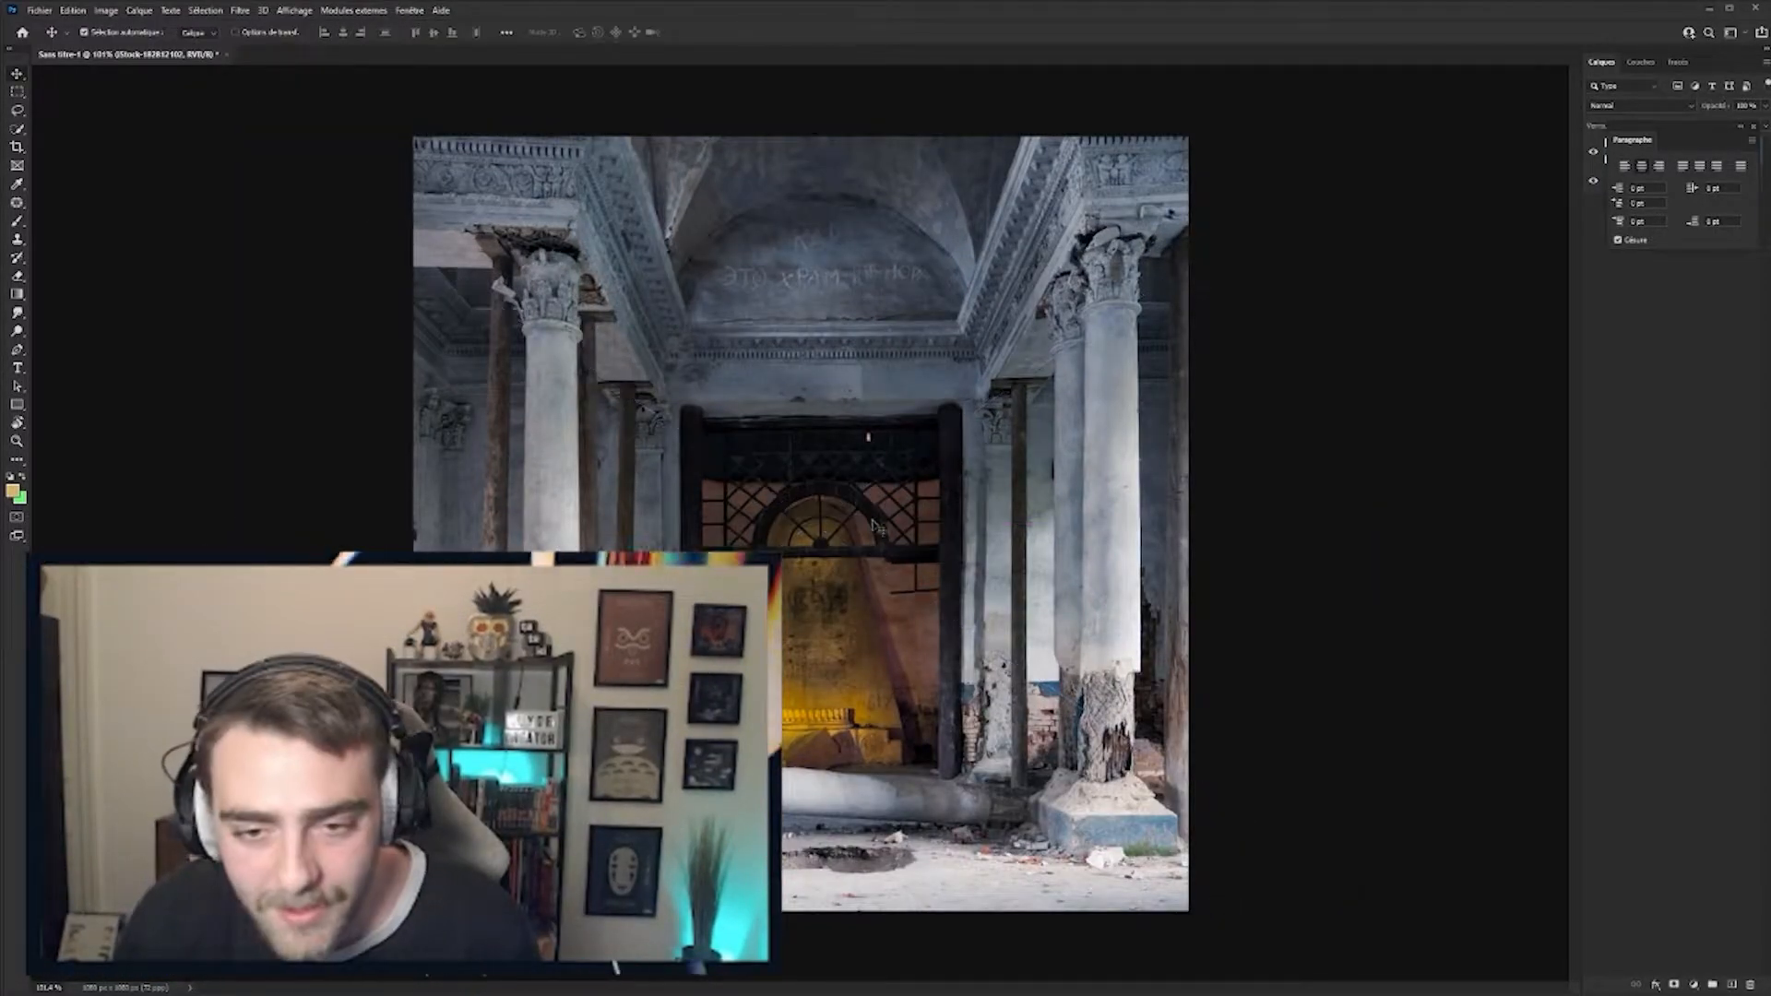
{"action": "mouse_move", "coordinate": [817, 600]}
{"action": "left_mouse_down"}
{"action": "mouse_move", "coordinate": [920, 613]}
{"action": "mouse_move", "coordinate": [830, 593]}
{"action": "mouse_move", "coordinate": [920, 568]}
{"action": "mouse_move", "coordinate": [841, 597]}
{"action": "left_mouse_up"}
{"action": "scroll", "coordinate": [921, 567], "scroll_direction": "up", "scroll_amount": 10}
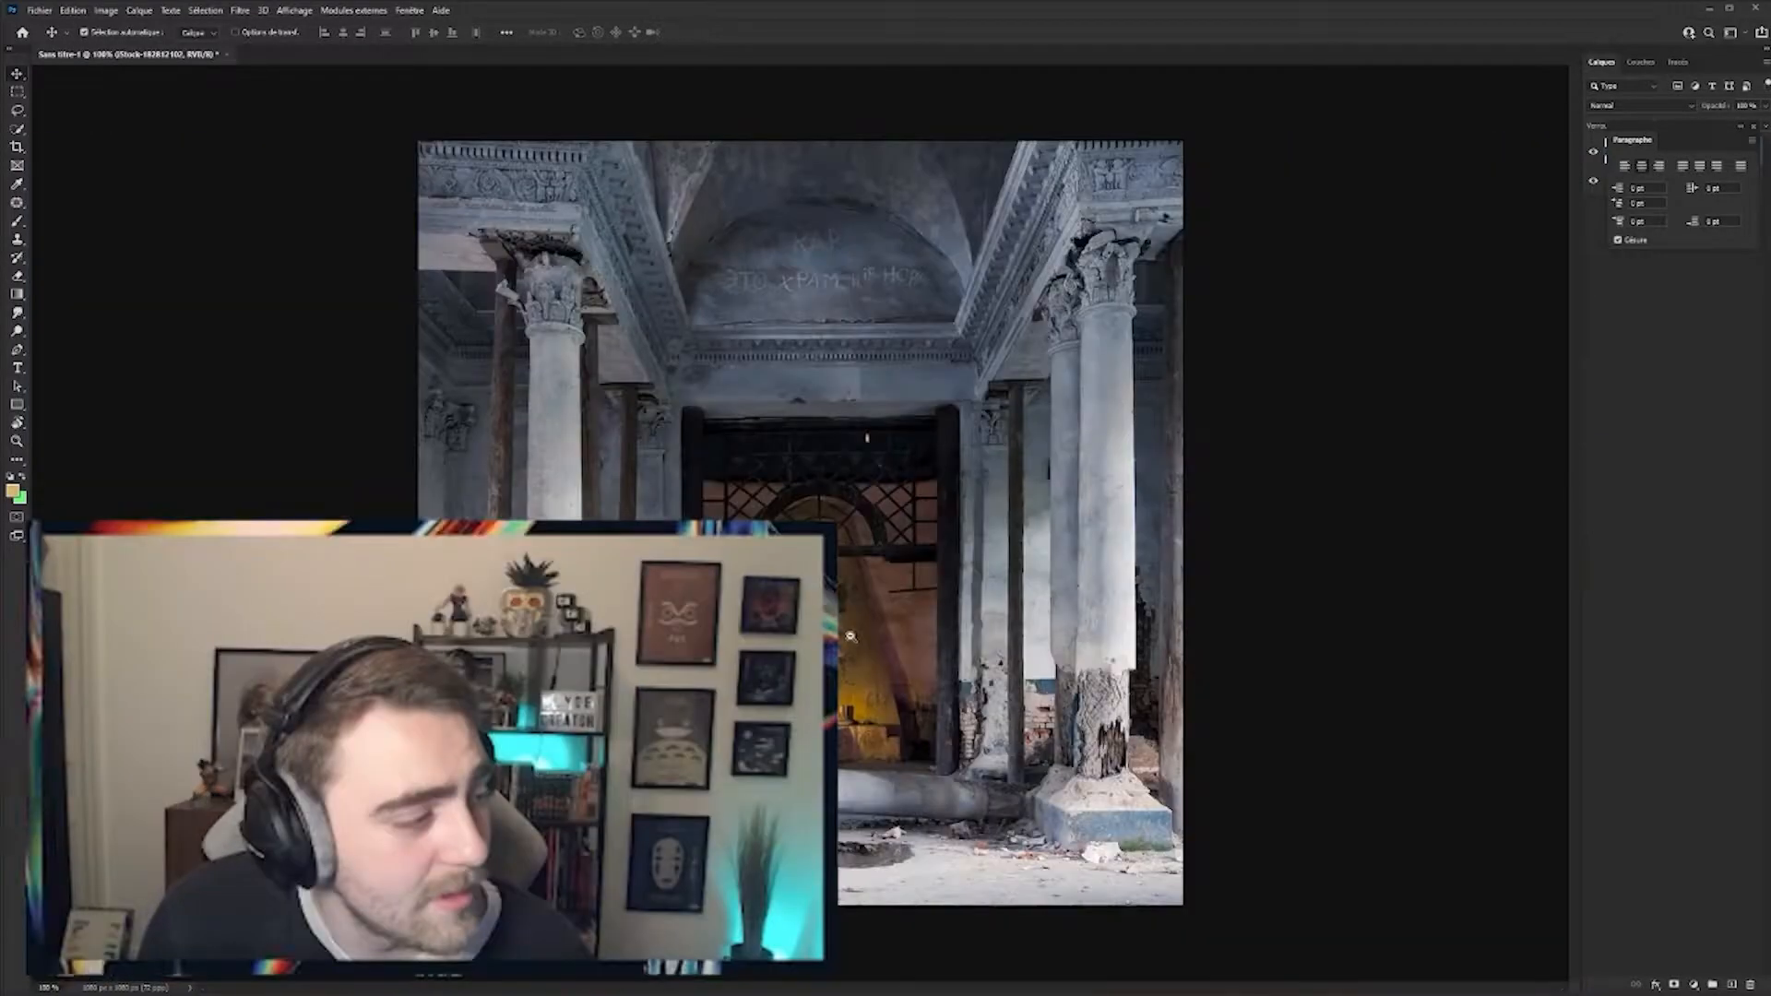
Step: Inspect the portrait of the long-haired man seated on a stool in the photo viewer
{"action": "left_click_drag", "start_coordinate": [1114, 506], "coordinate": [1127, 506]}
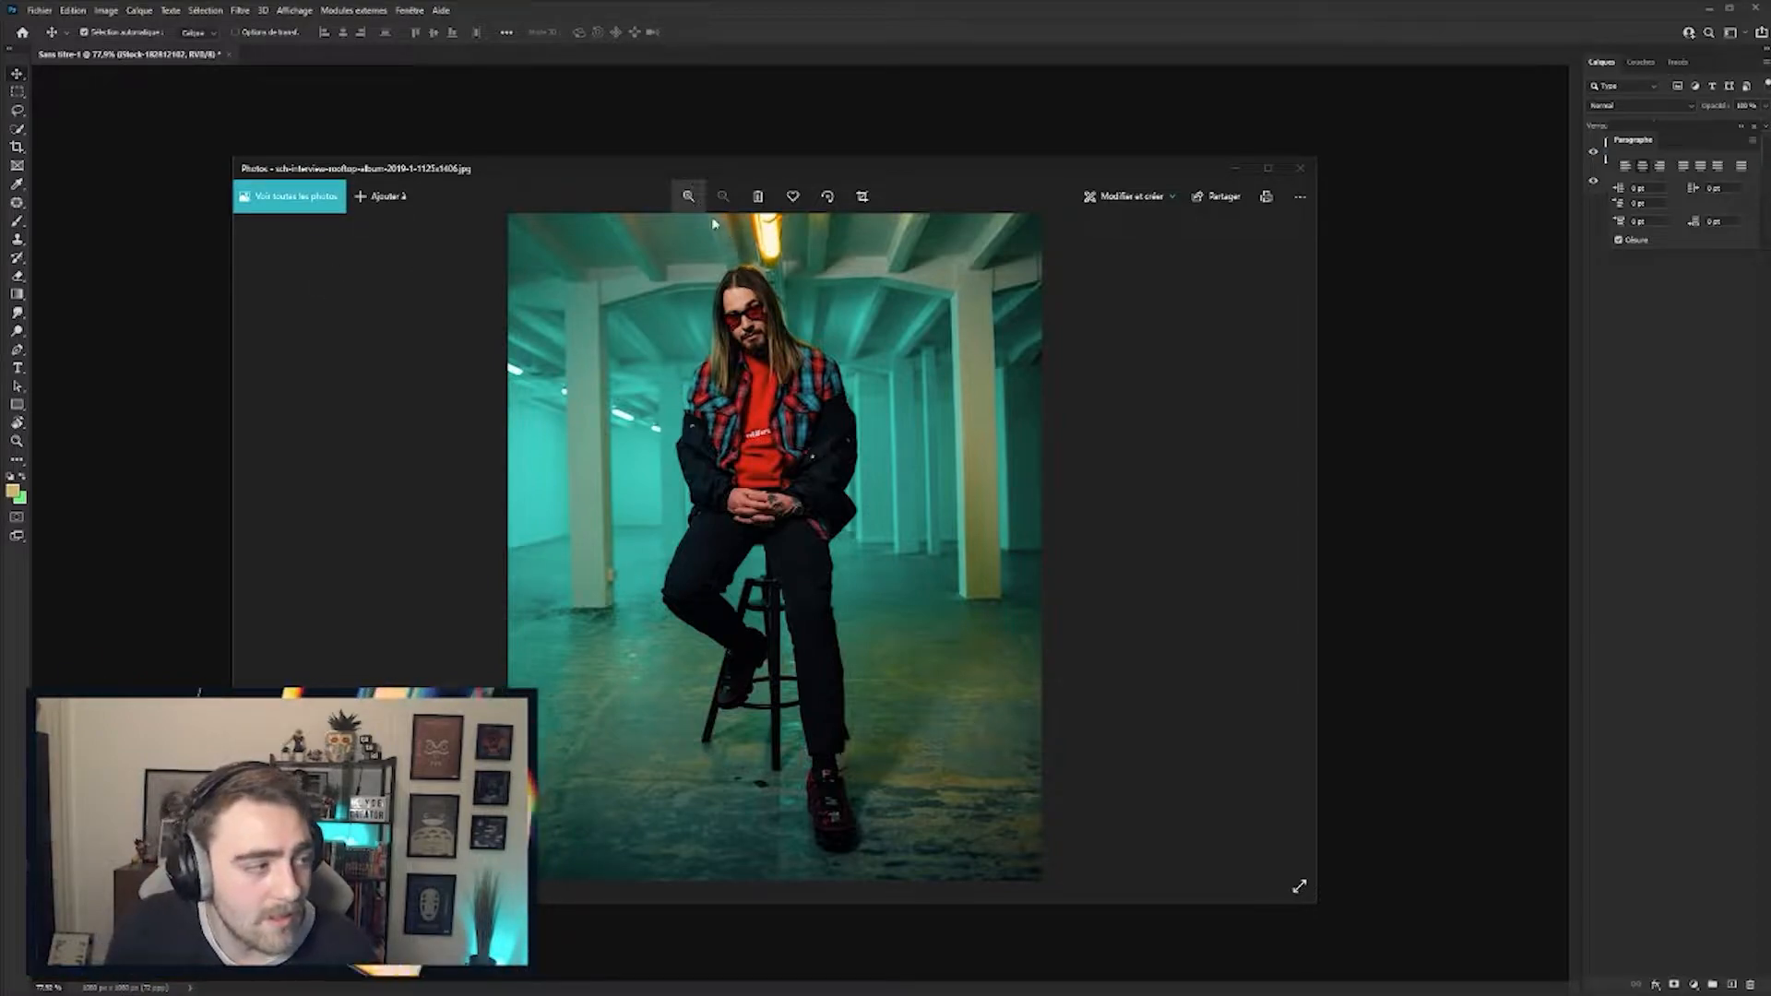
{"action": "scroll", "coordinate": [800, 727], "scroll_direction": "up", "scroll_amount": 2}
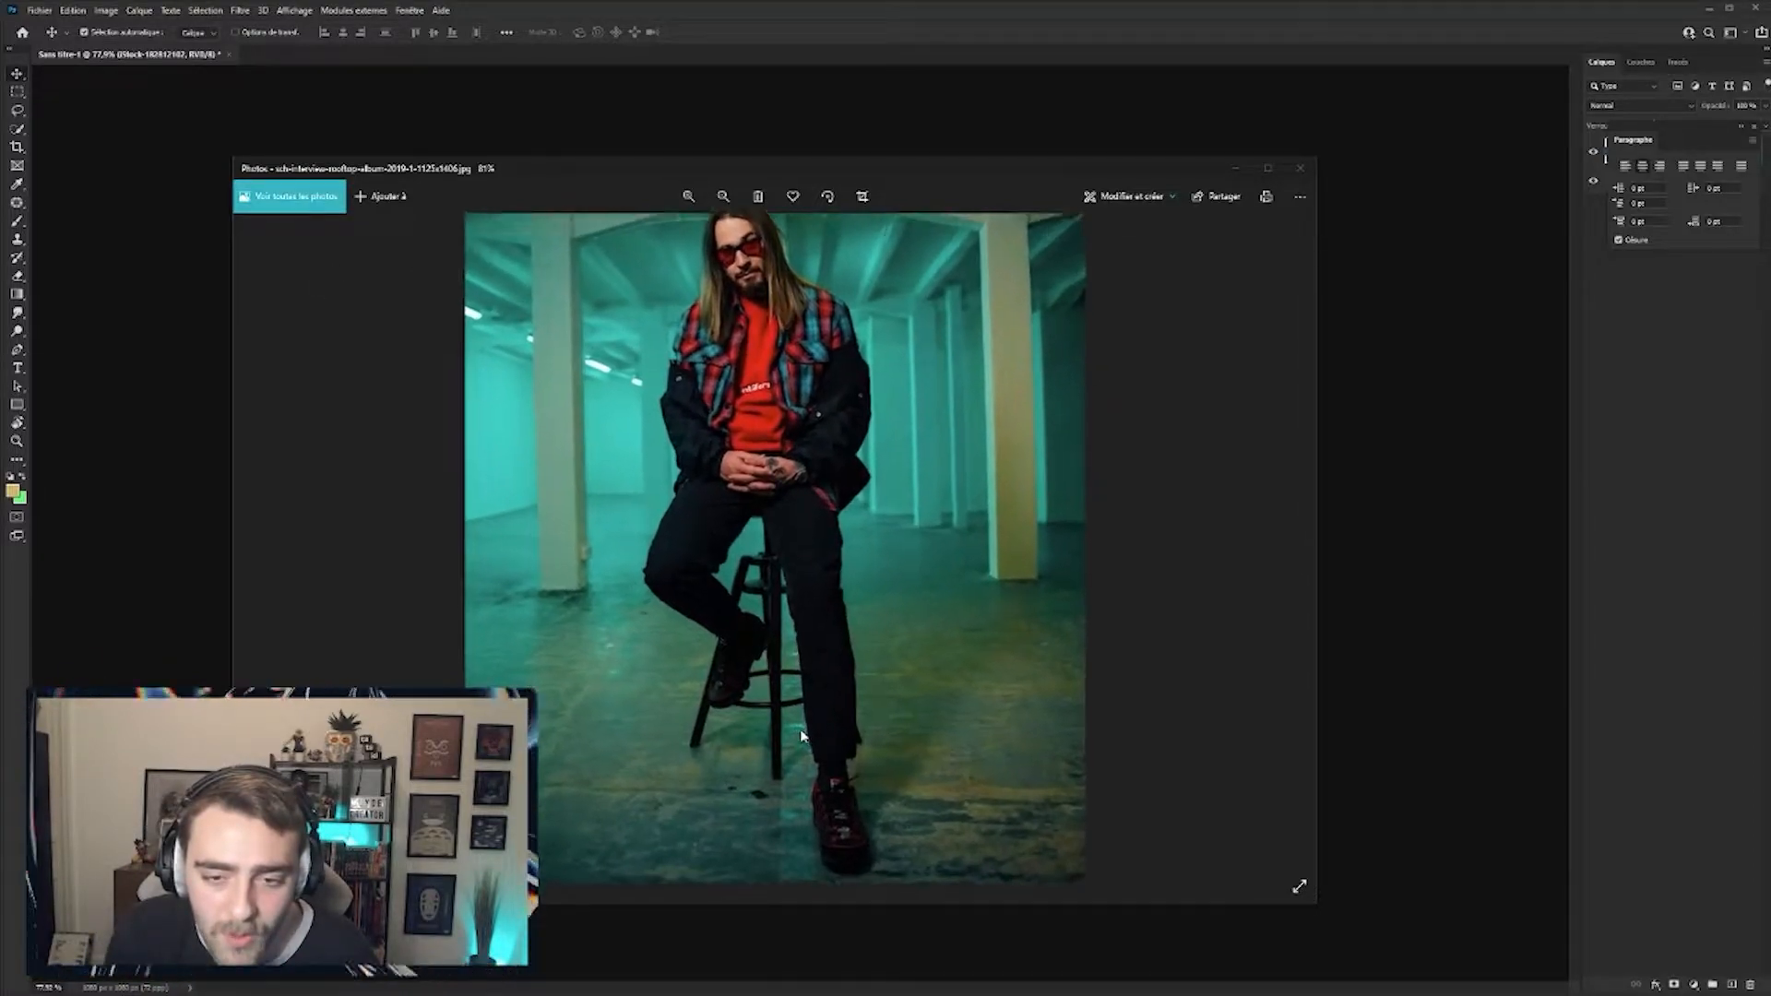
{"action": "scroll", "coordinate": [800, 729], "scroll_direction": "down", "scroll_amount": 2}
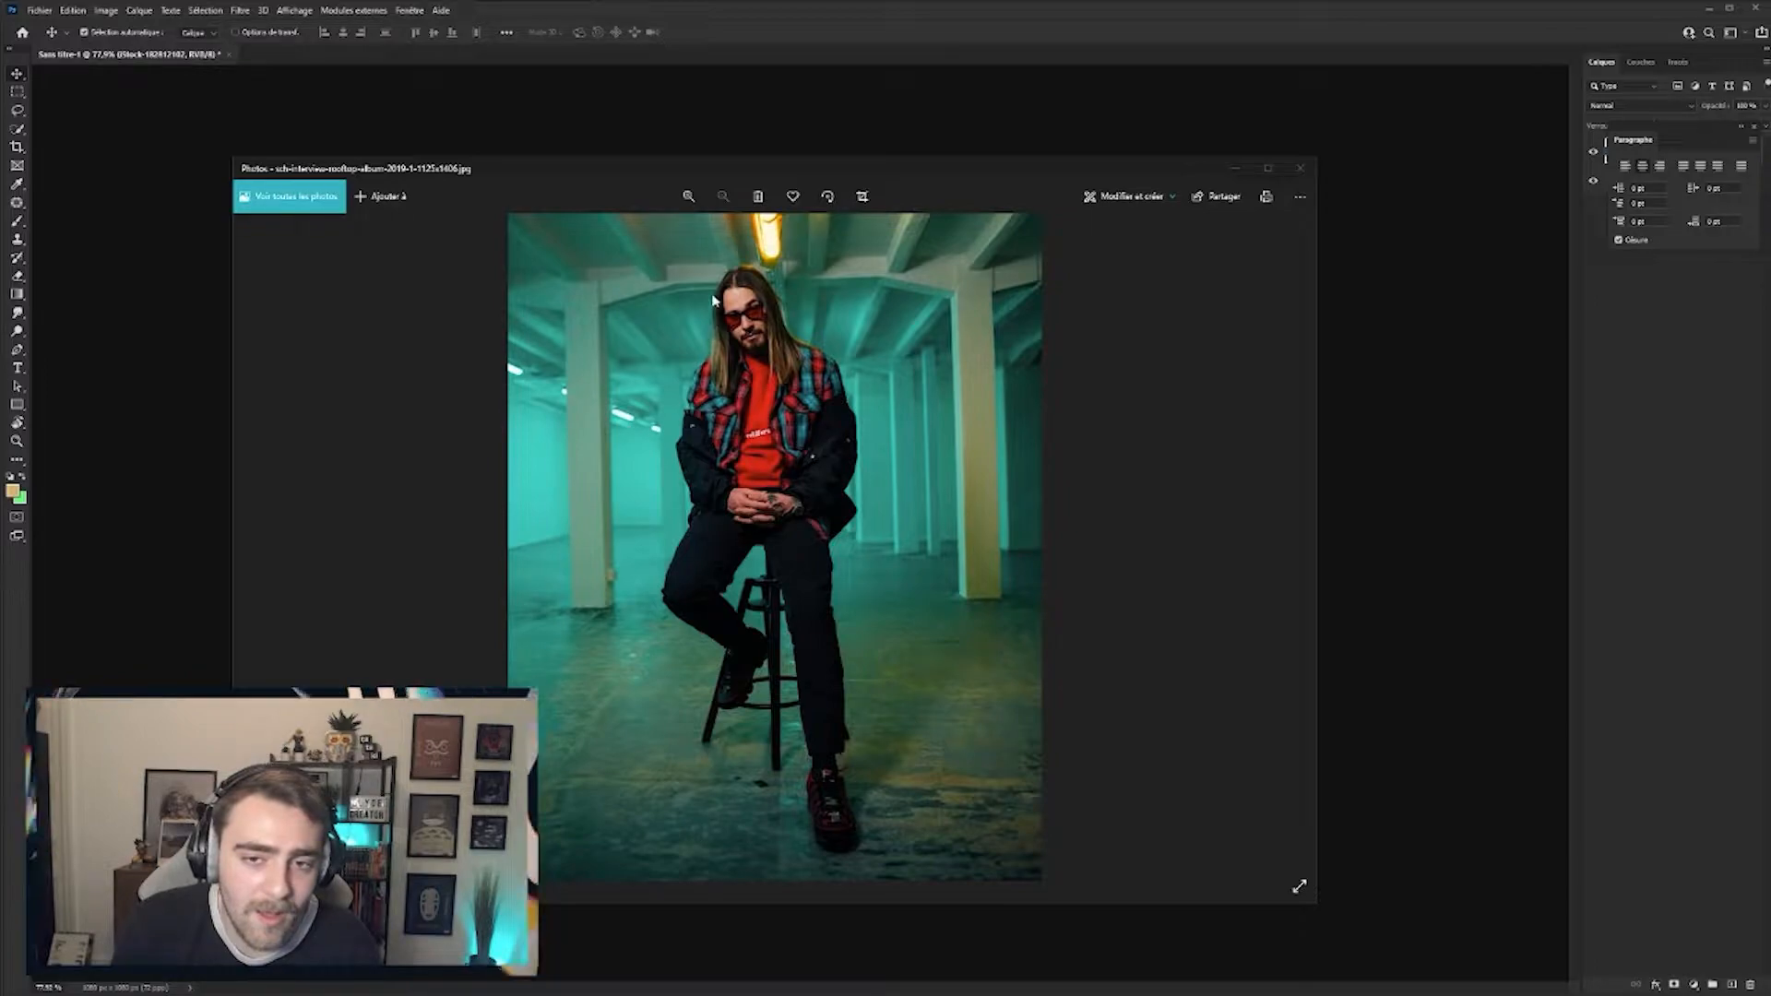
{"action": "left_click_drag", "start_coordinate": [707, 174], "coordinate": [1474, 106]}
Step: Place the elevator photo of the standing long-haired man on top of the columned hall background
{"action": "left_click_drag", "start_coordinate": [1489, 350], "coordinate": [759, 431]}
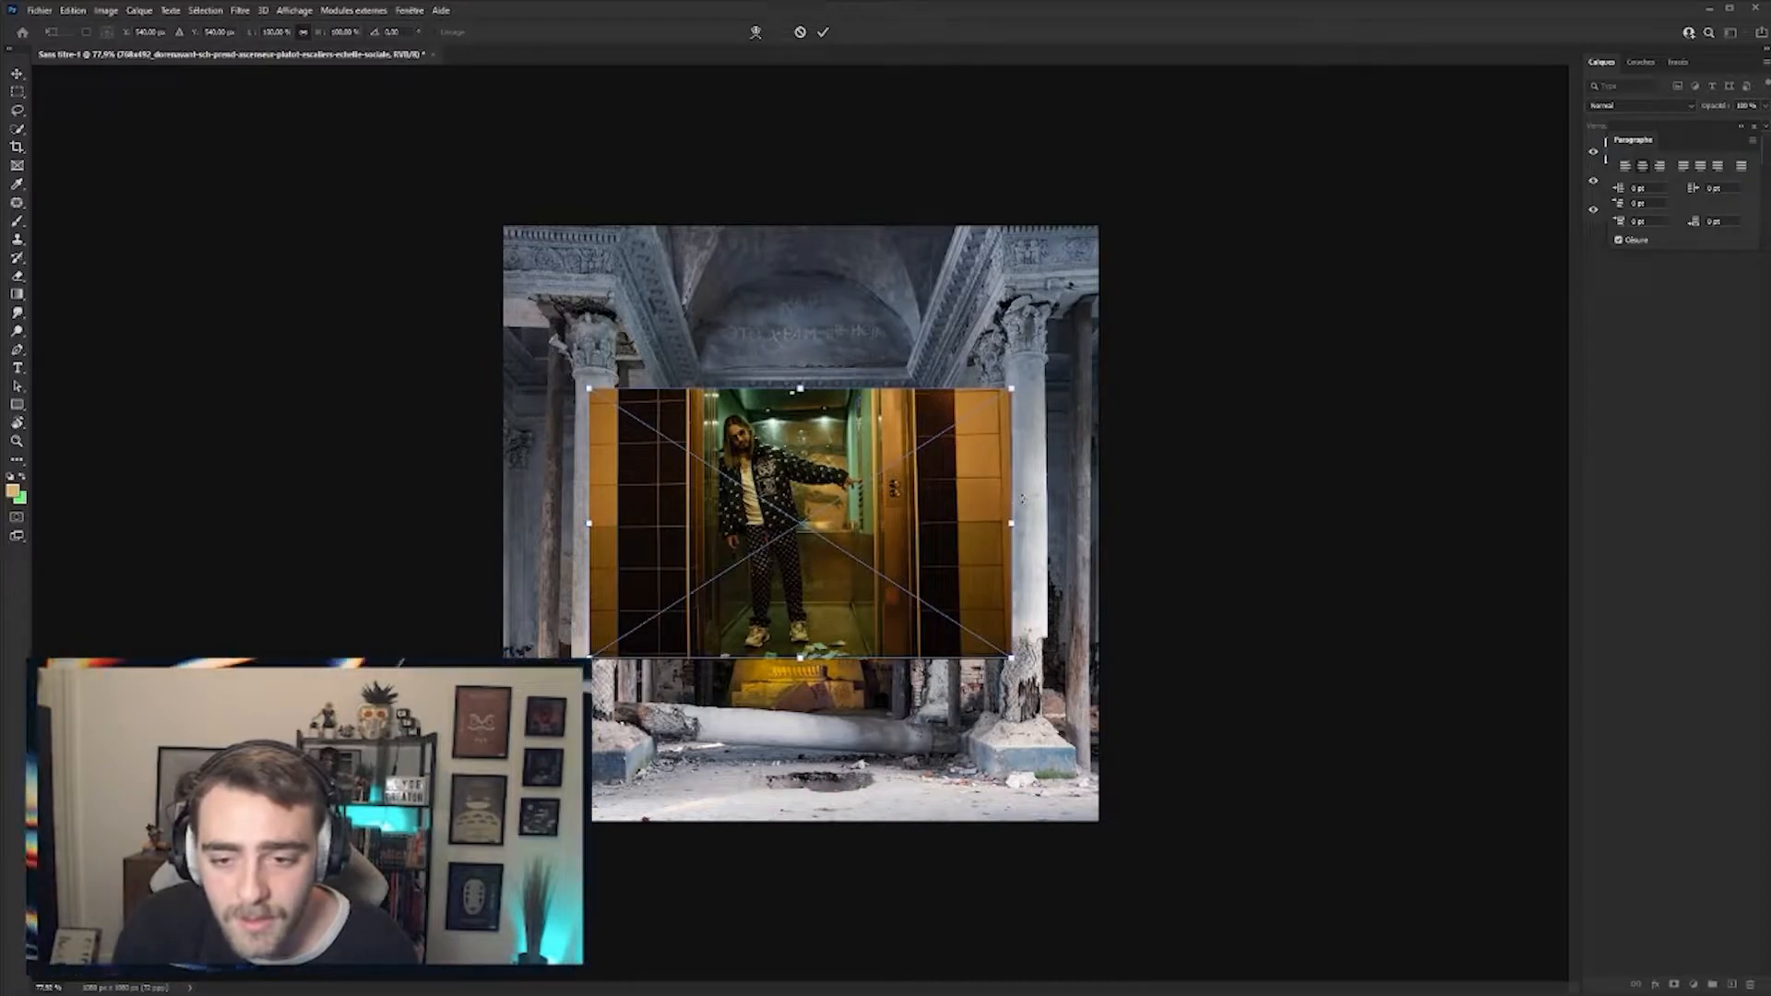
{"action": "left_click_drag", "start_coordinate": [1009, 525], "coordinate": [1264, 494]}
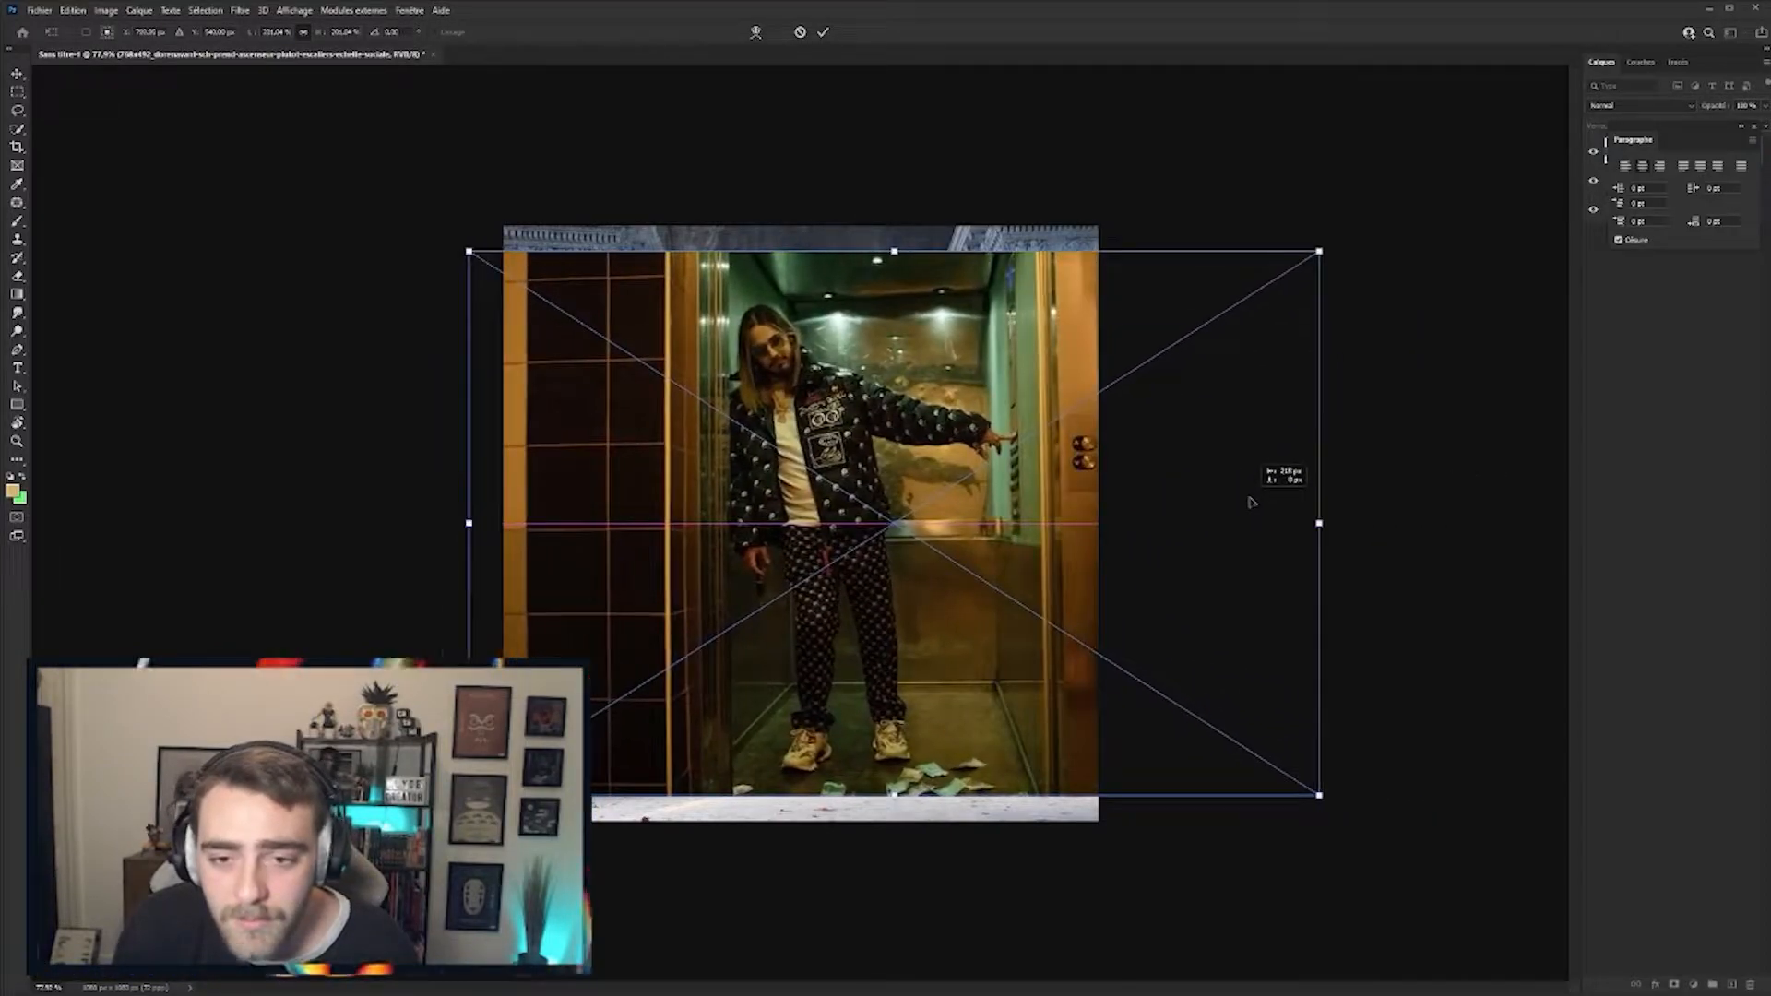
{"action": "key", "text": "Return"}
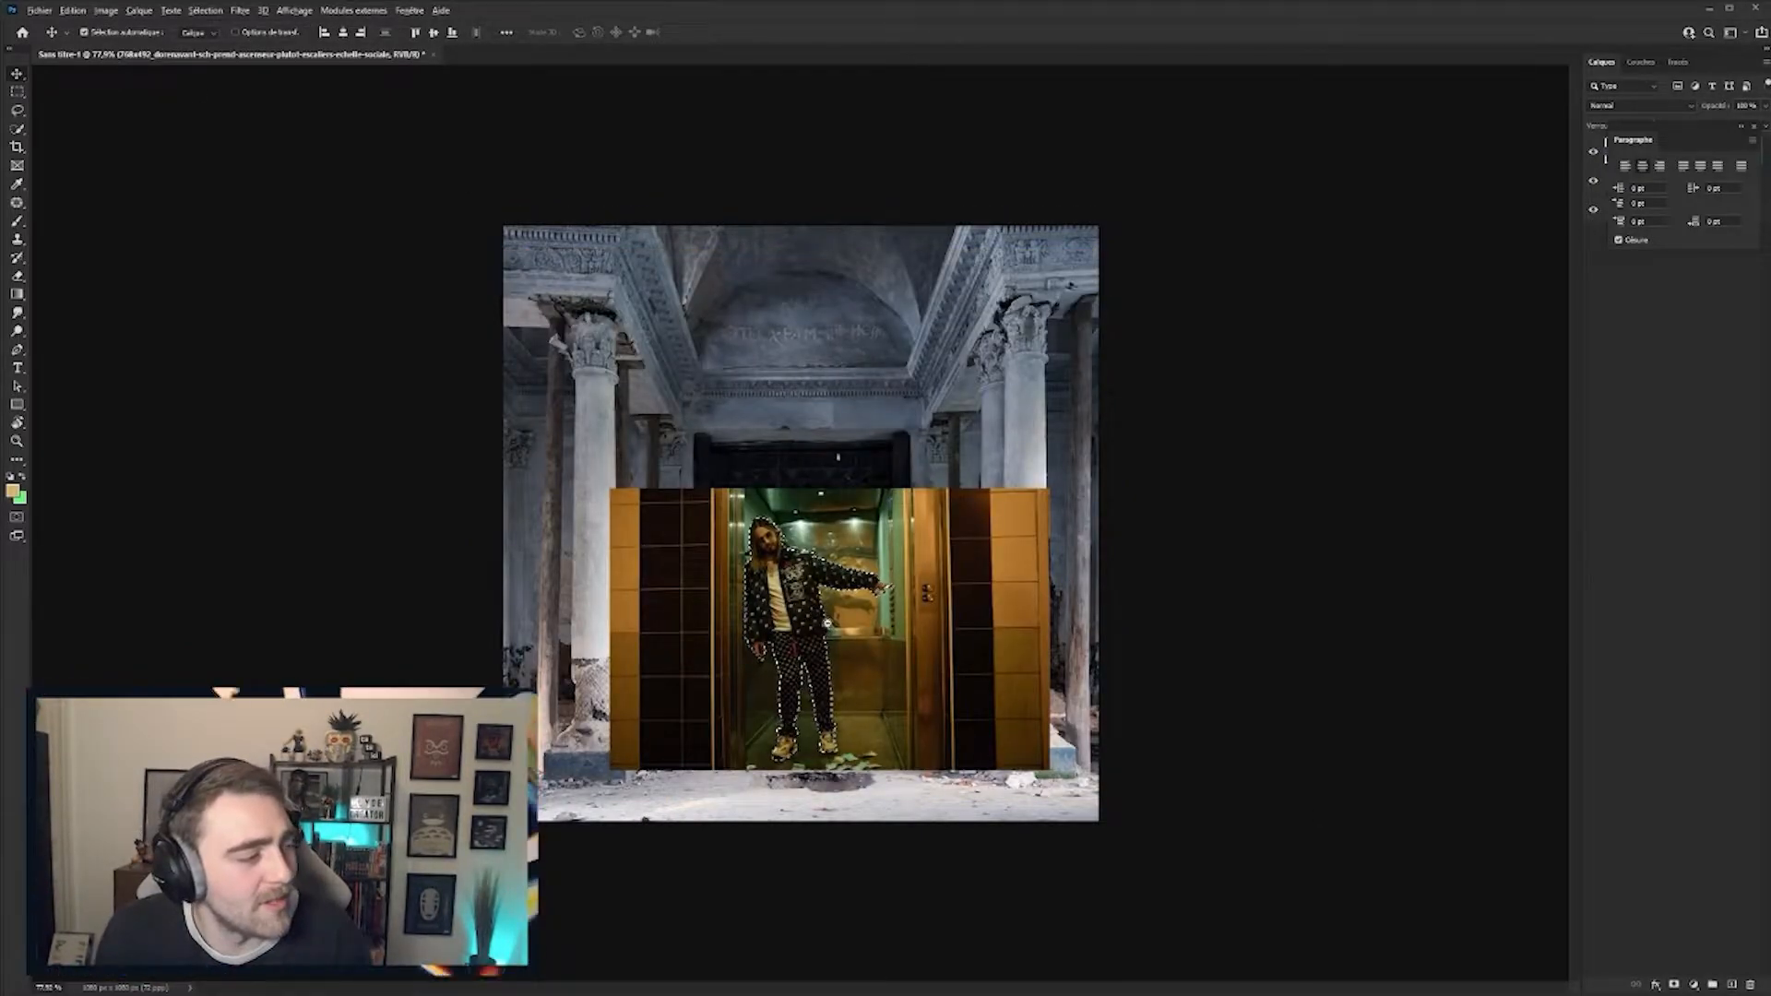
Step: Add a layer mask to the elevator photo from the selection so only the standing man is kept
{"action": "scroll", "coordinate": [882, 729], "scroll_direction": "up", "scroll_amount": 7}
{"action": "left_click_drag", "start_coordinate": [882, 731], "coordinate": [901, 644]}
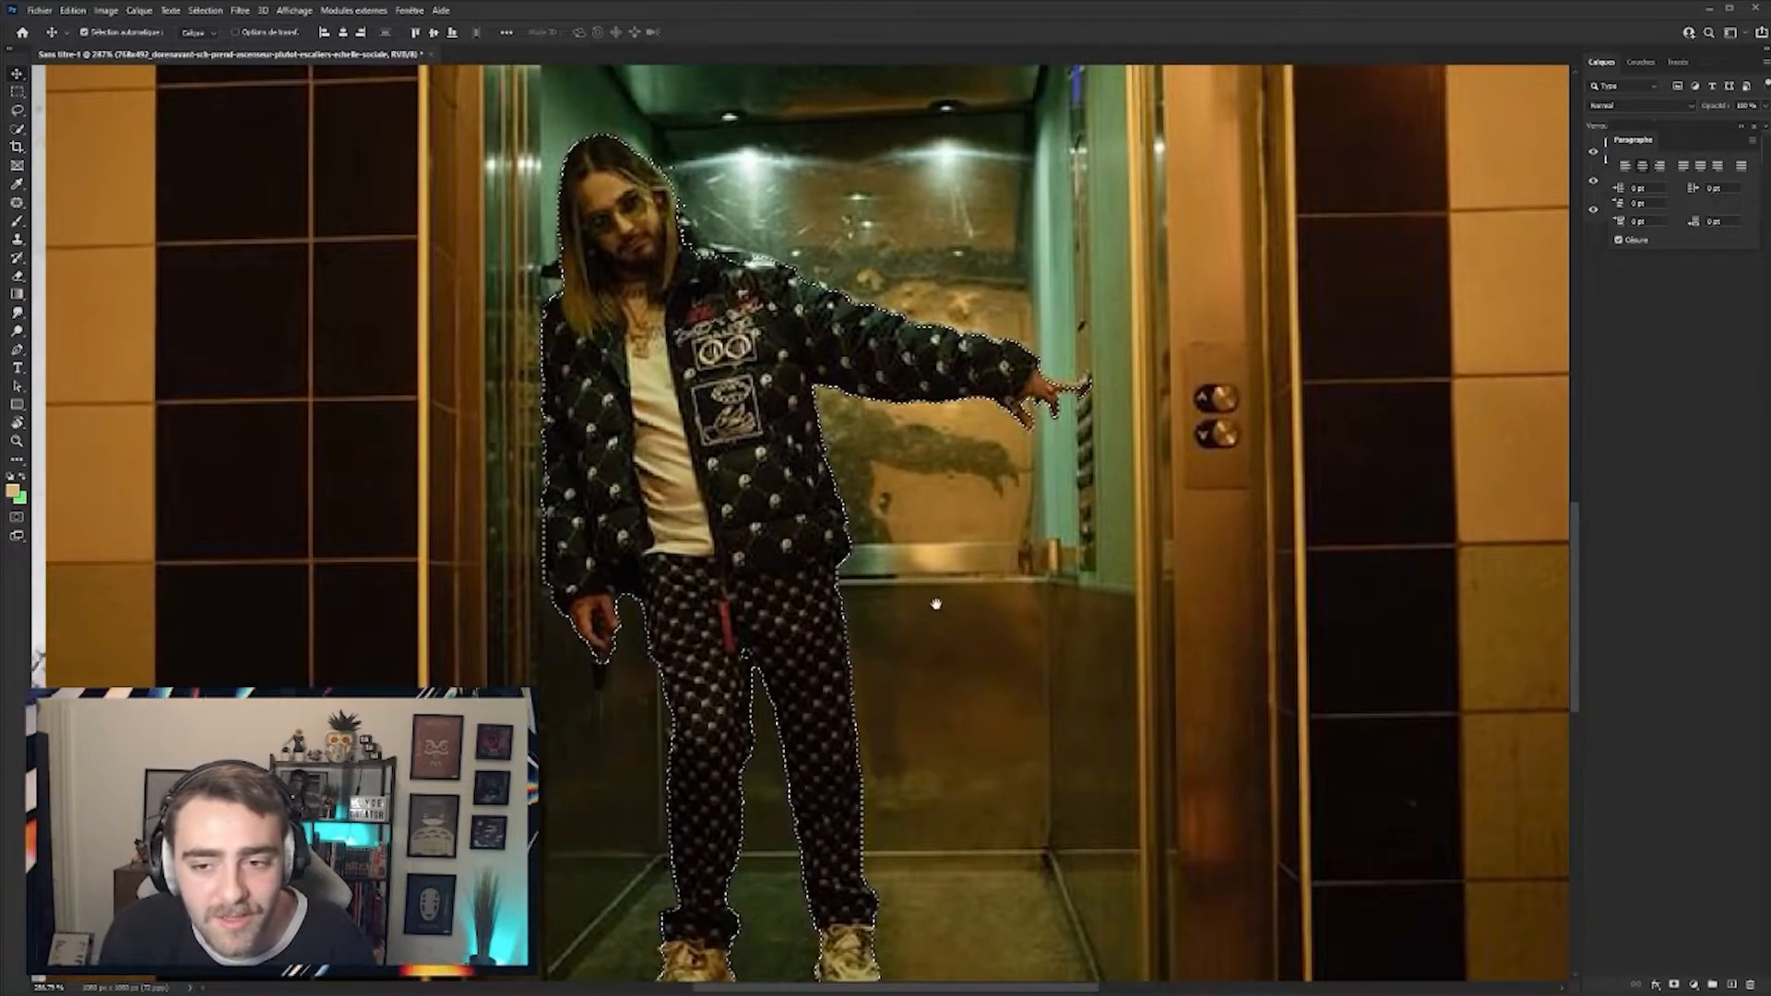
{"action": "scroll", "coordinate": [937, 600], "scroll_direction": "down", "scroll_amount": 4}
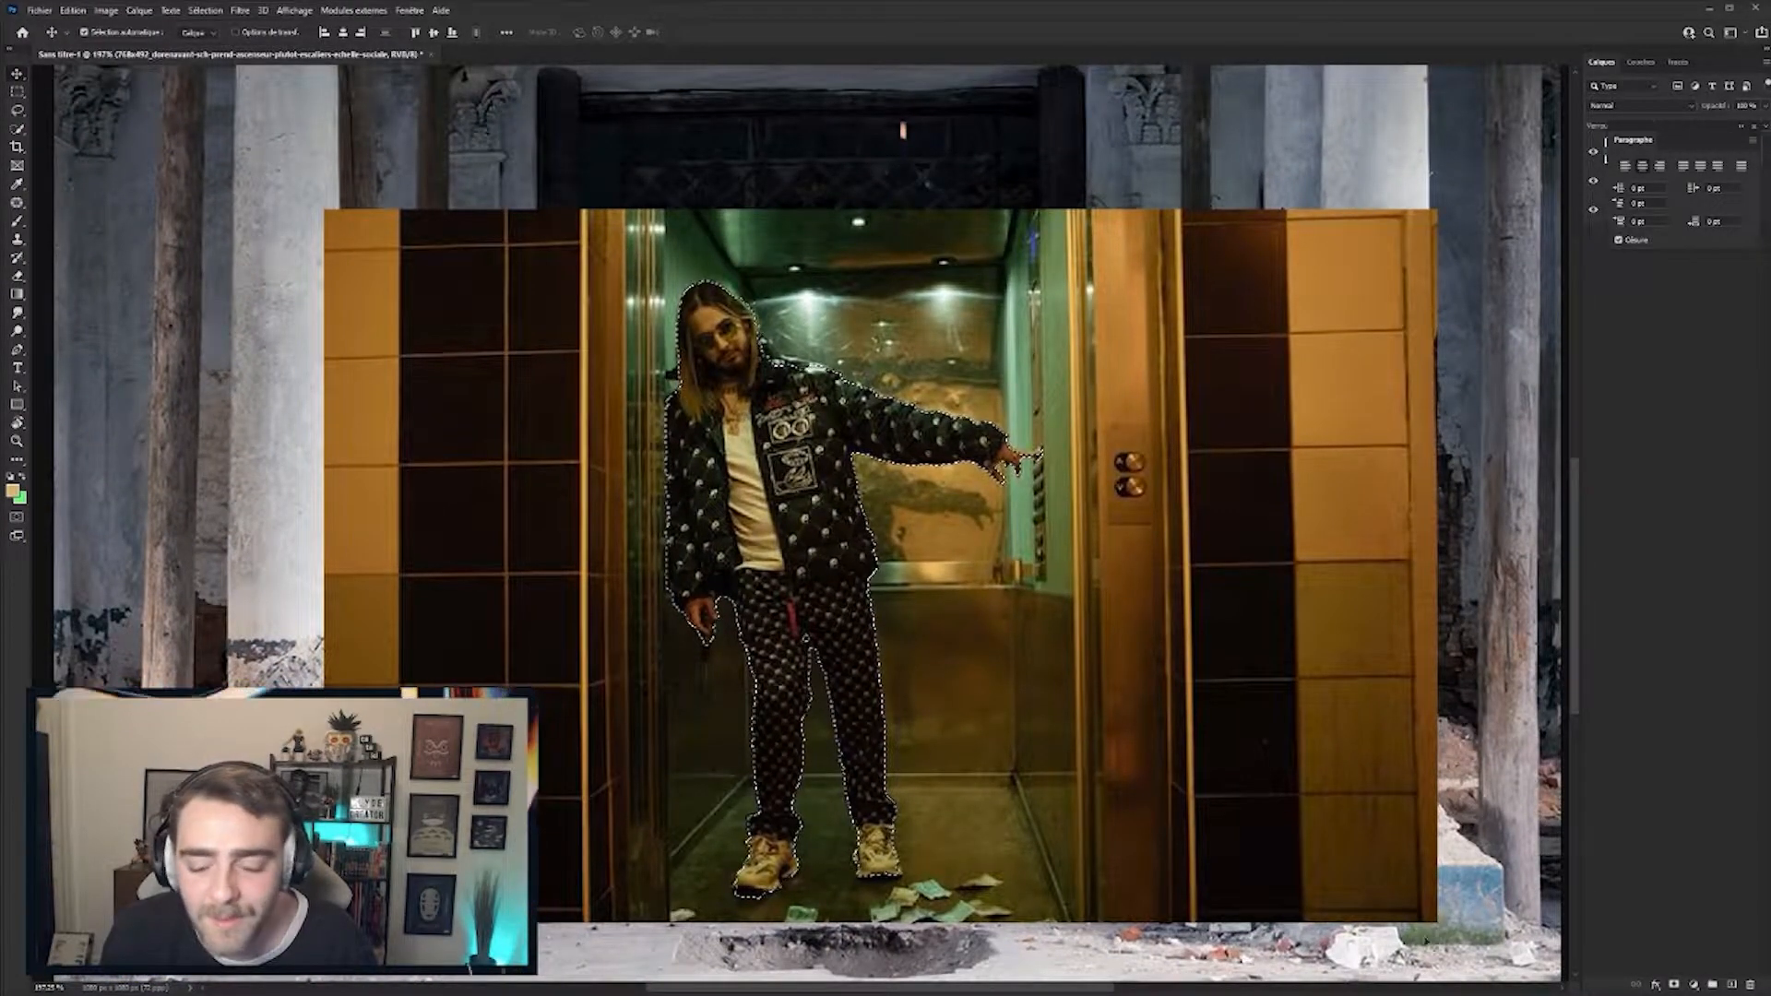
{"action": "left_click", "coordinate": [1673, 985]}
{"action": "scroll", "coordinate": [680, 636], "scroll_direction": "down", "scroll_amount": 4}
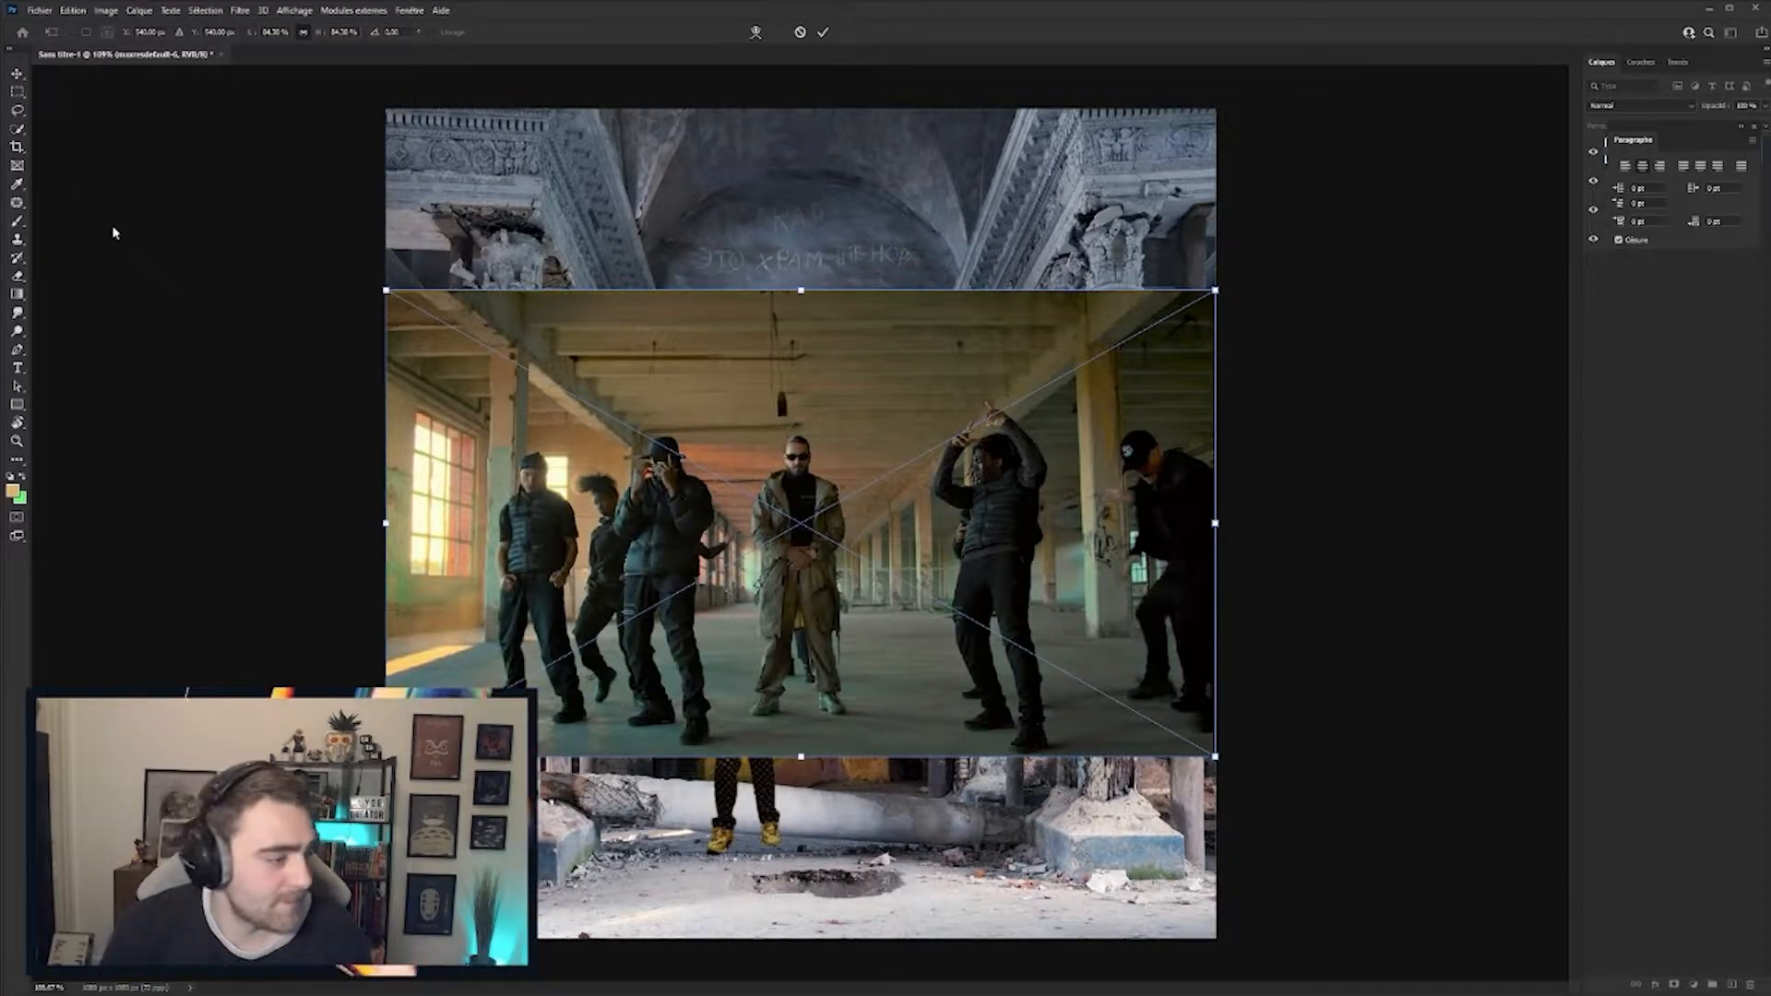
Step: Commit the placed warehouse group photo and select the central man in the long coat with the Quick Selection tool
{"action": "key", "text": "Return"}
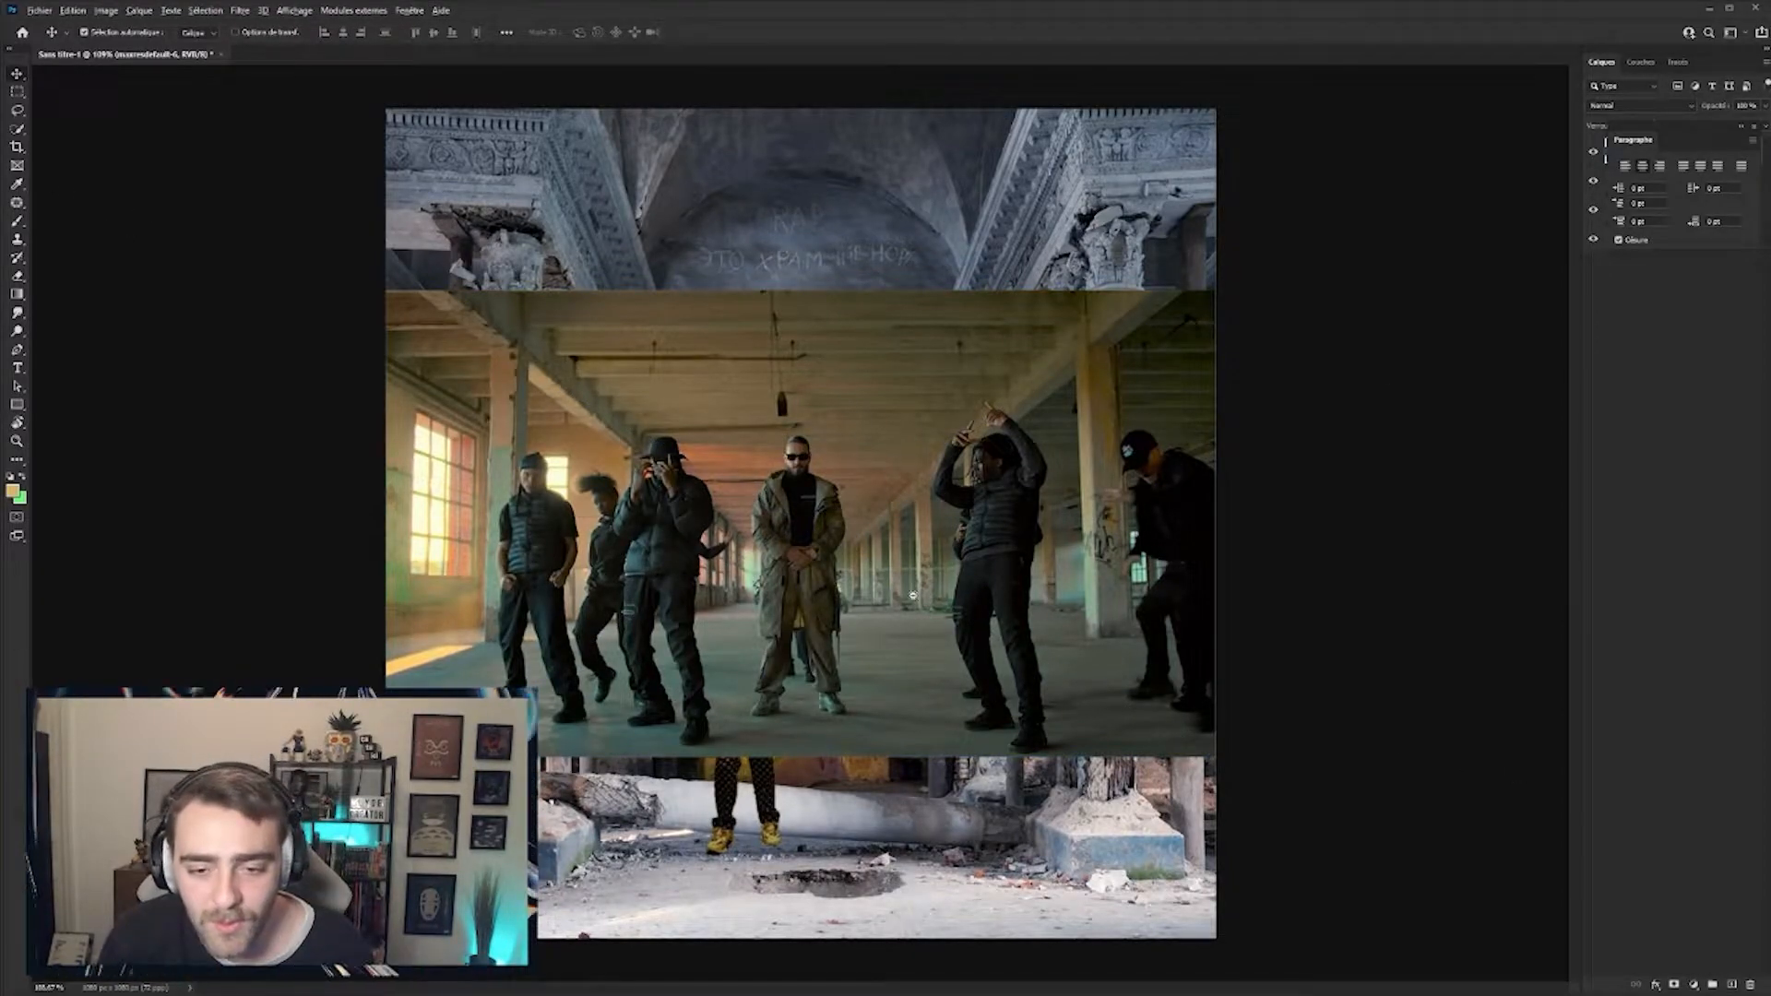
{"action": "scroll", "coordinate": [914, 597], "scroll_direction": "up", "scroll_amount": 5}
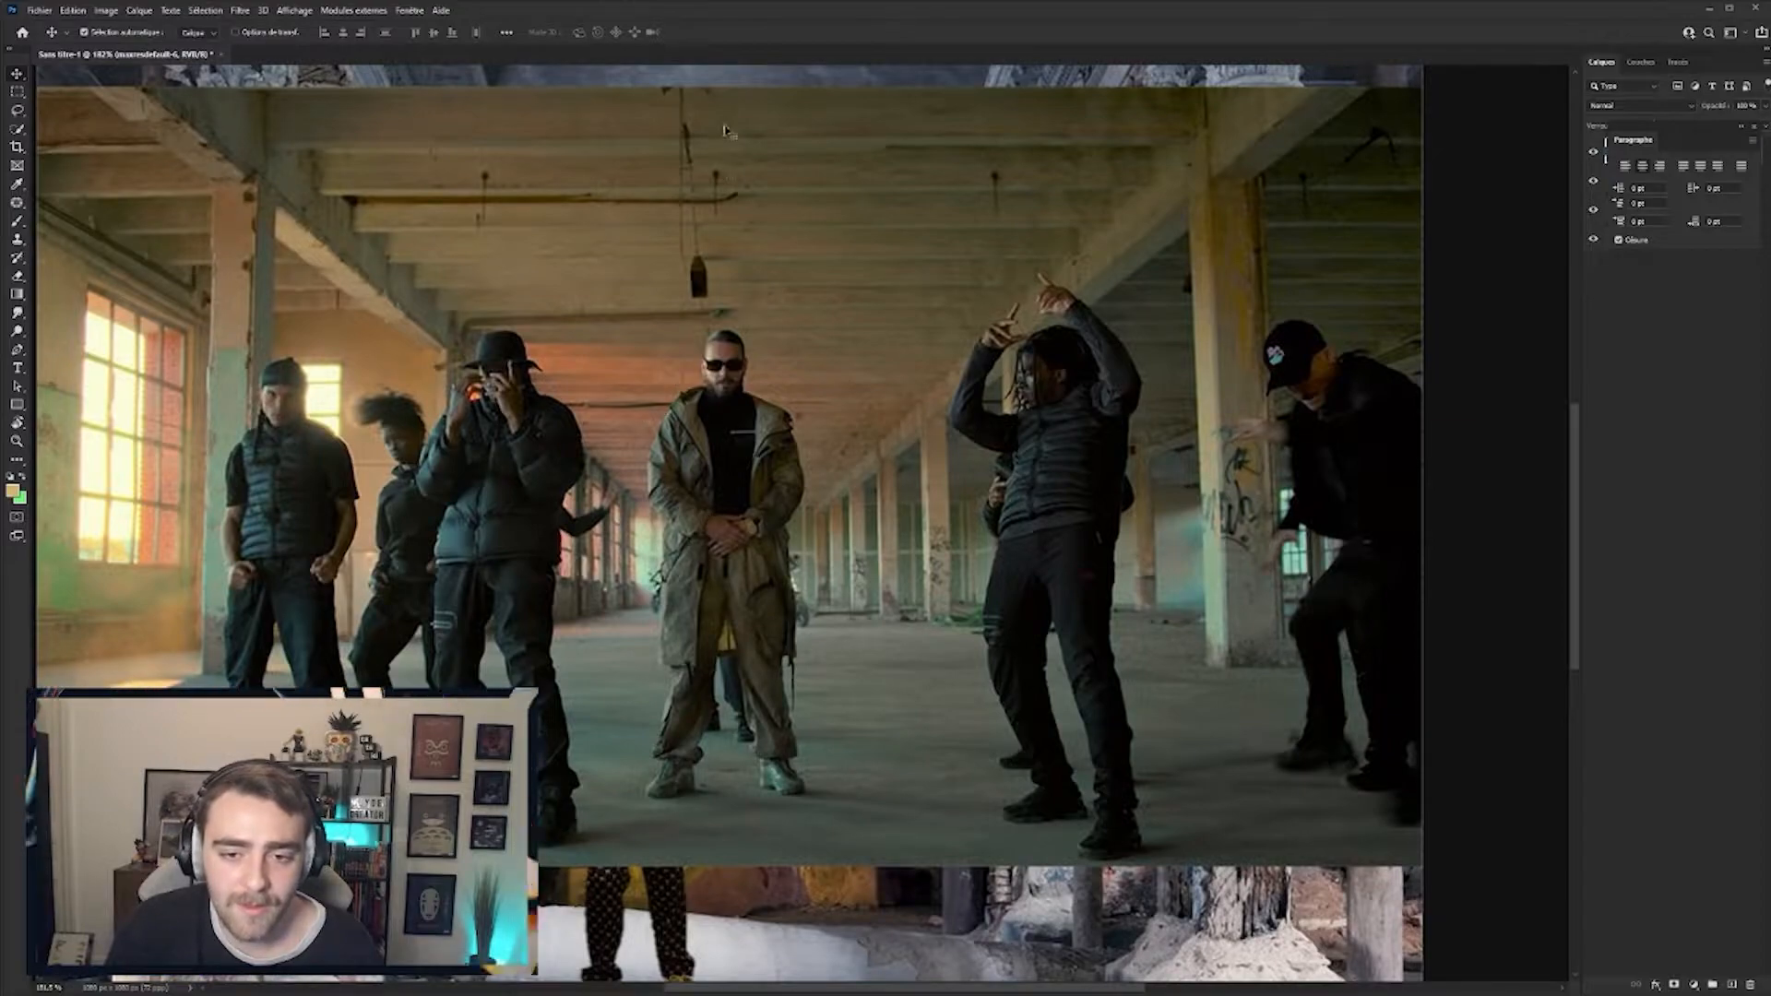
{"action": "key", "text": "w"}
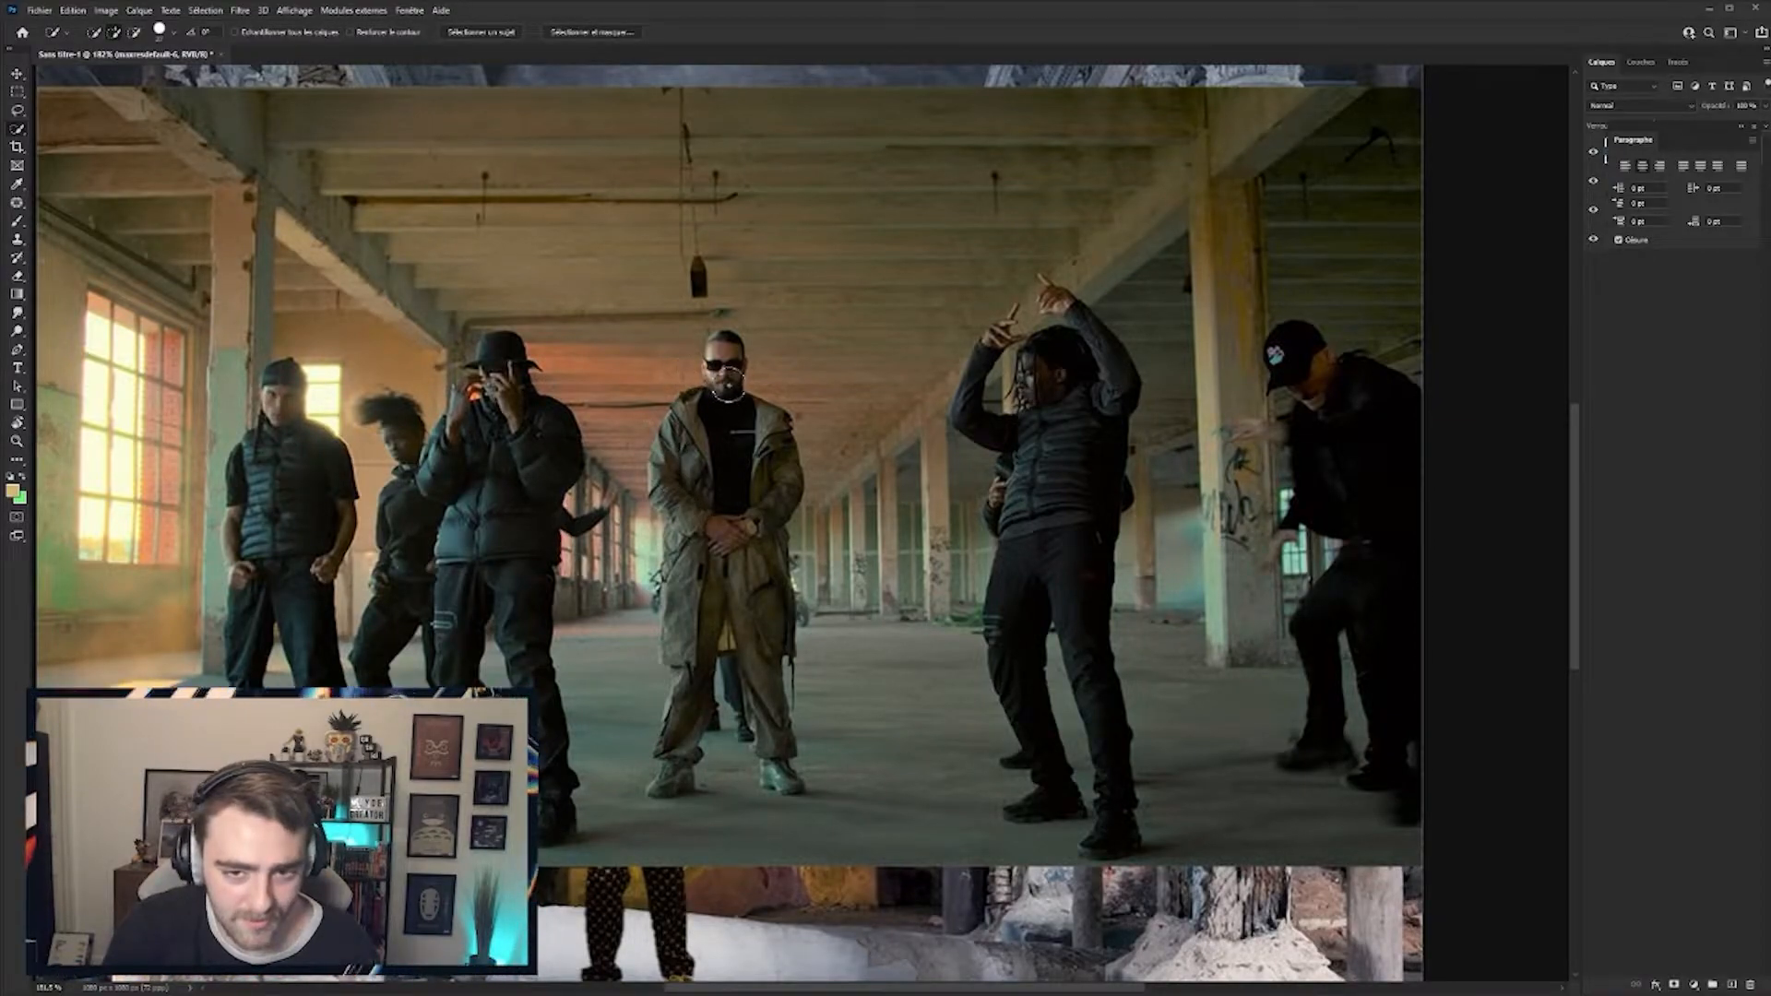
{"action": "mouse_move", "coordinate": [727, 380]}
{"action": "left_mouse_down"}
{"action": "mouse_move", "coordinate": [676, 773]}
{"action": "mouse_move", "coordinate": [778, 770]}
{"action": "left_mouse_up"}
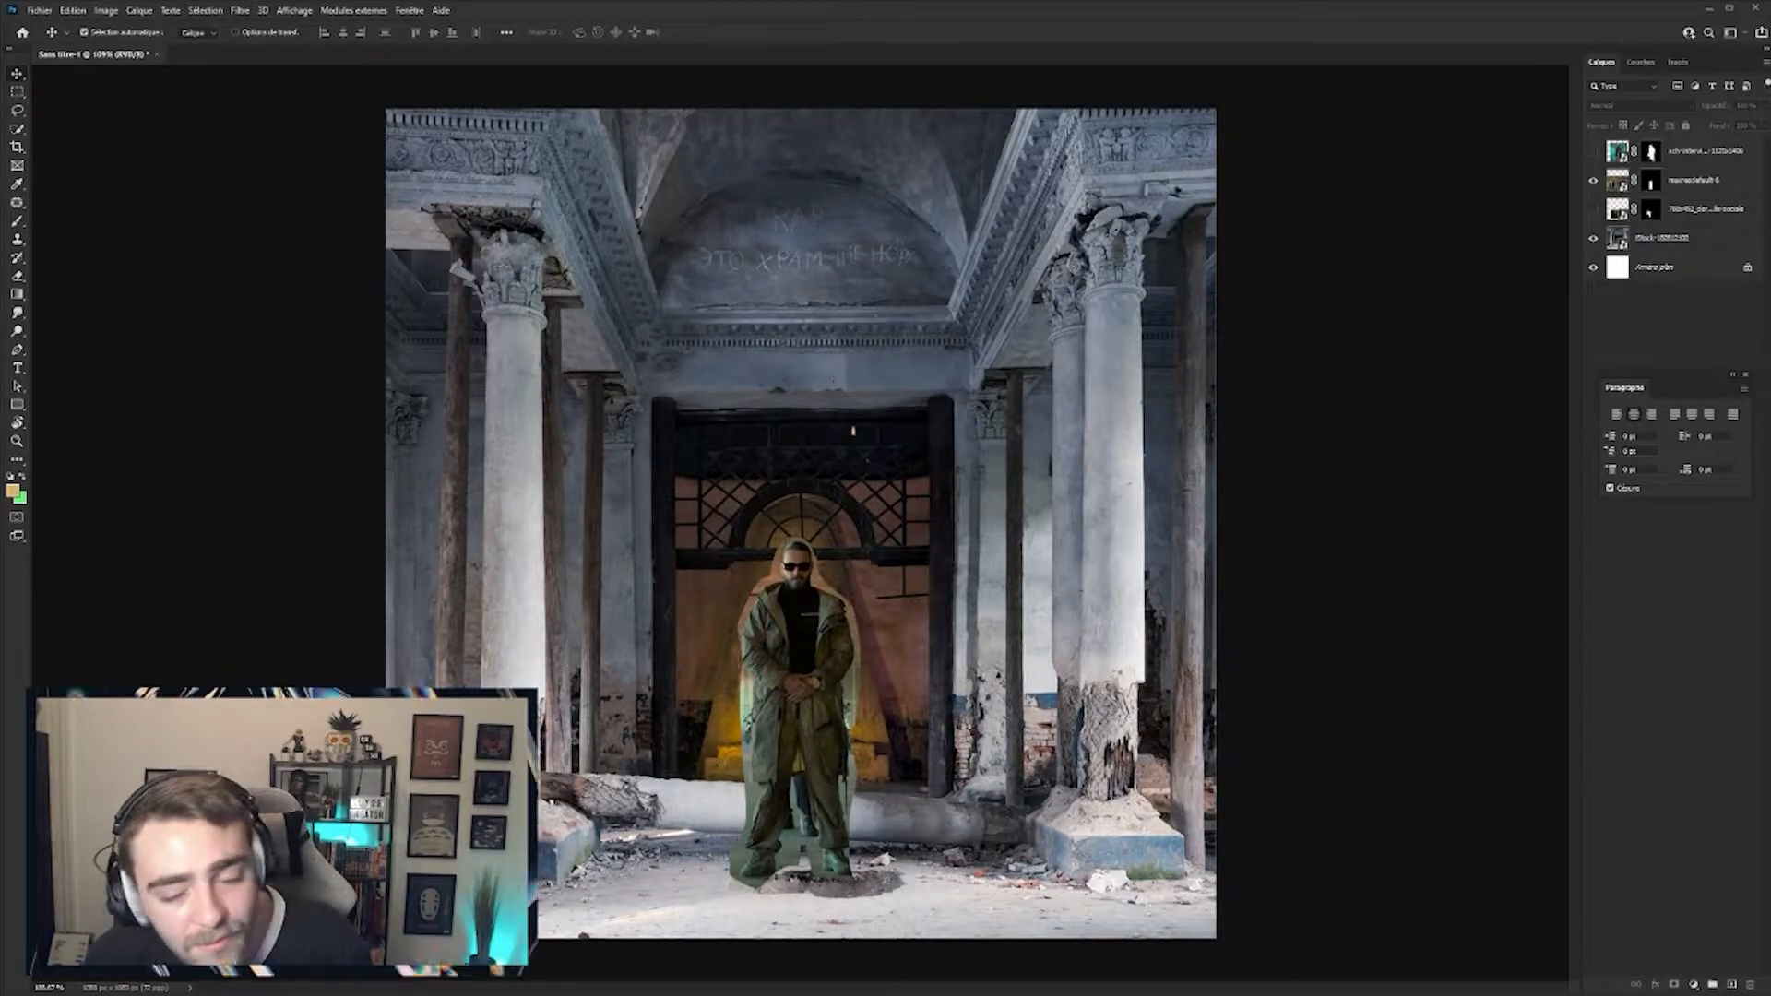
Step: Look through the Google Images results for "lustre manoir" for a chandelier picture
{"action": "left_click_drag", "start_coordinate": [0, 553], "coordinate": [743, 563]}
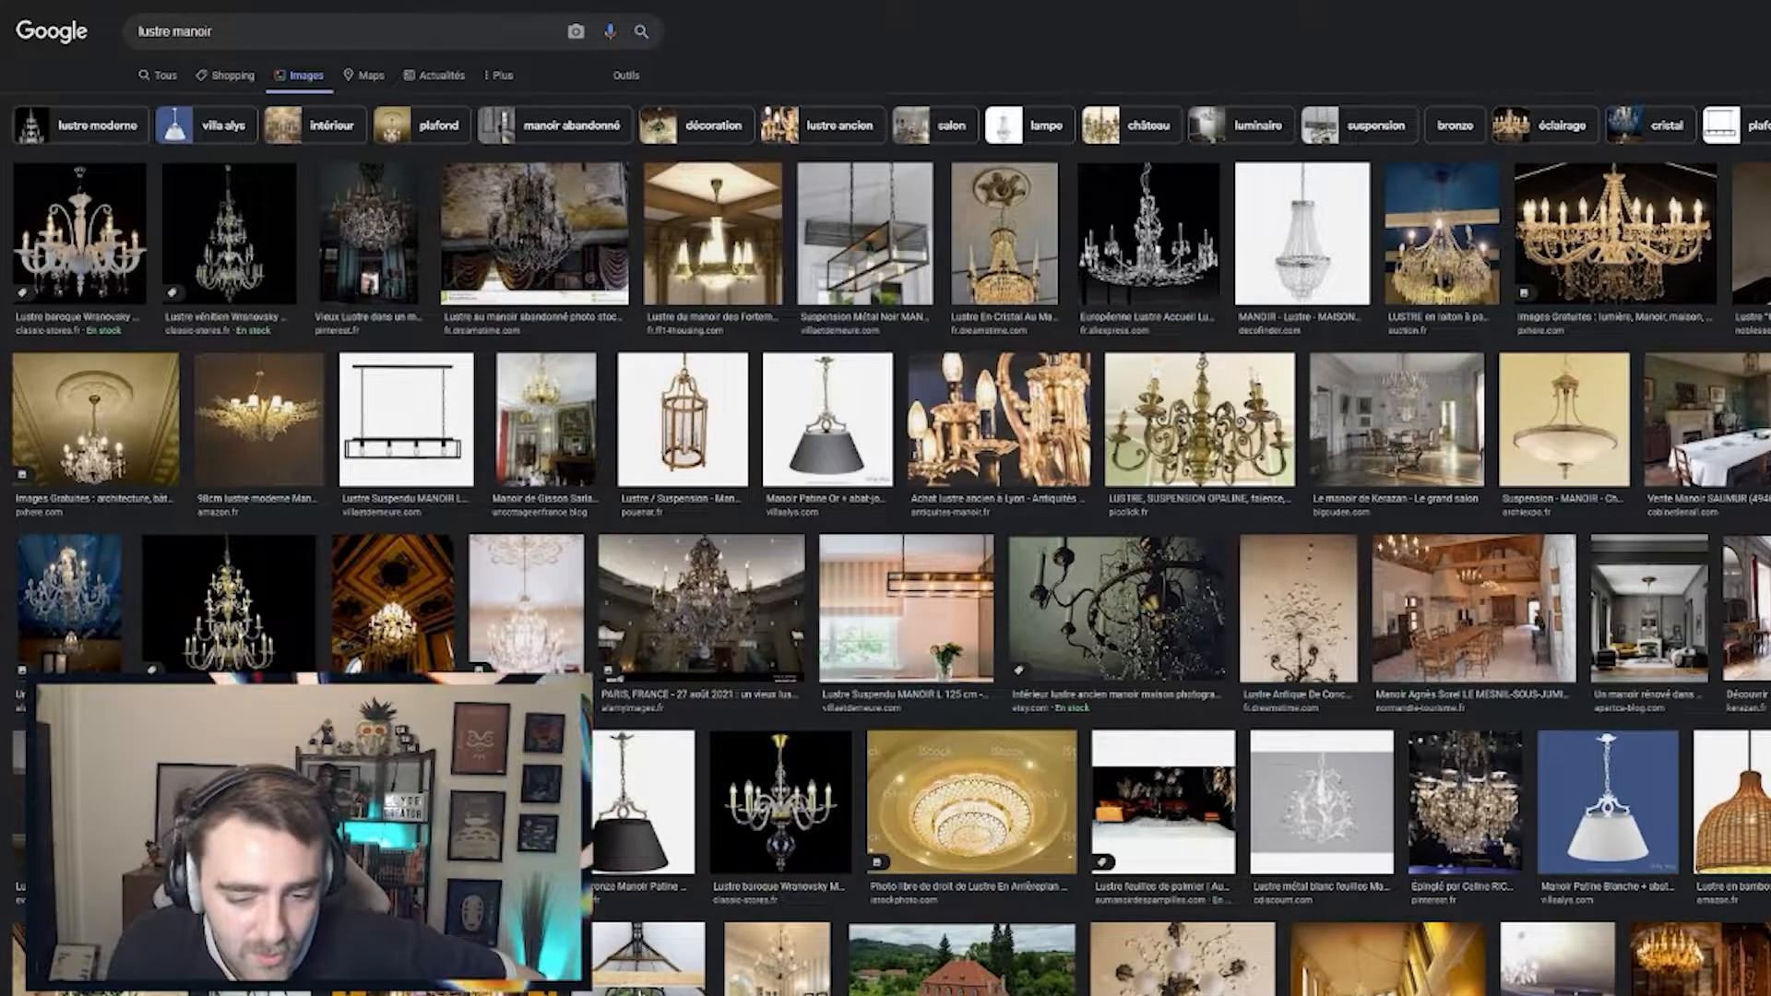
{"action": "mouse_move", "coordinate": [1007, 994]}
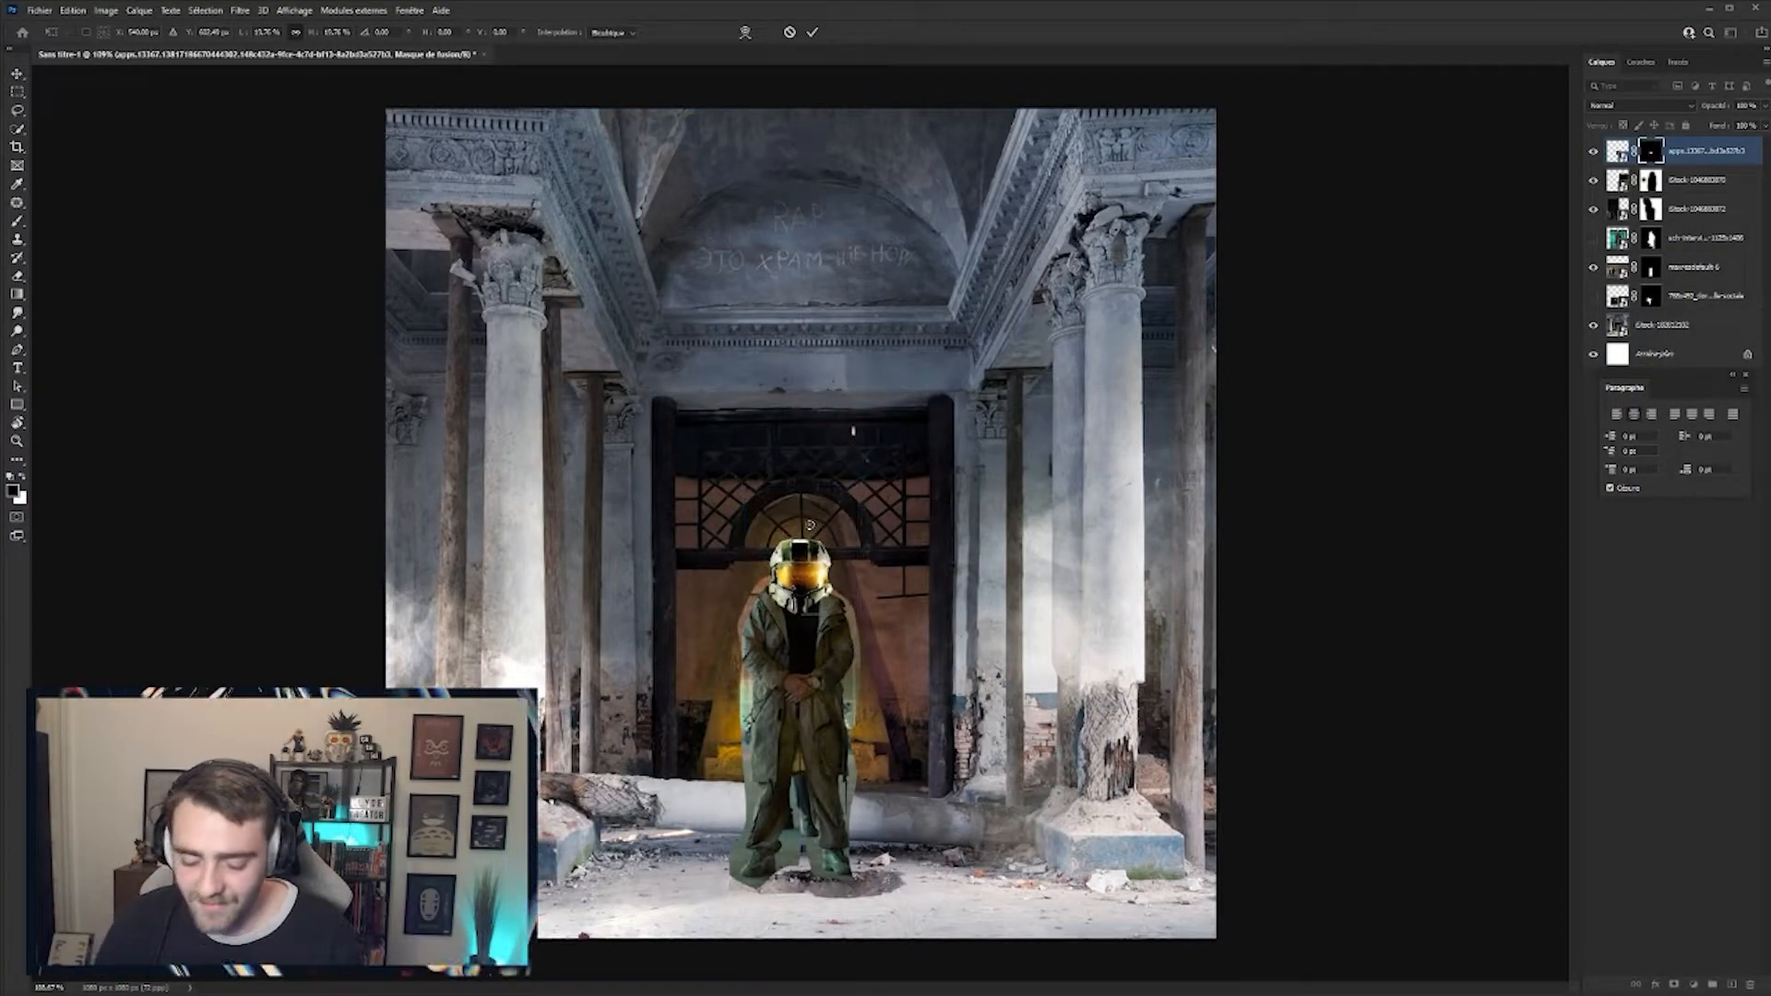
Step: Commit the placement of the gold-visored helmet over the standing man's head and select its layer
{"action": "key", "text": "w"}
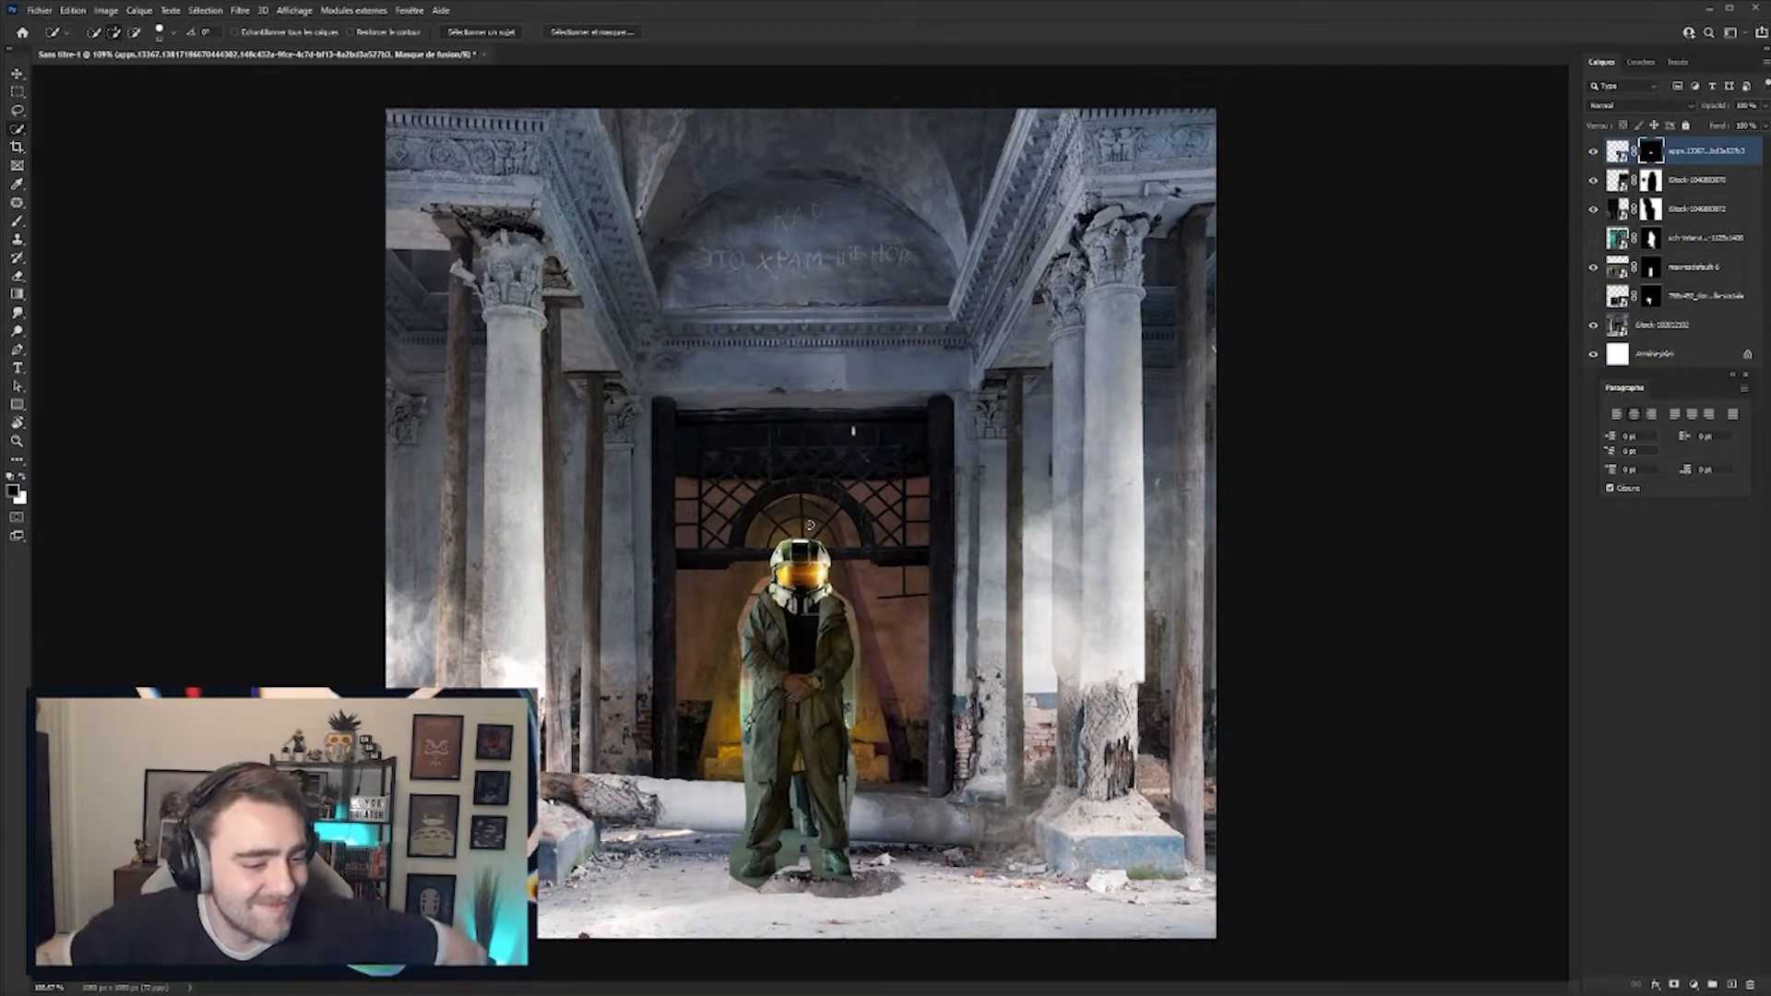
{"action": "key", "text": "v"}
{"action": "left_click", "coordinate": [844, 431]}
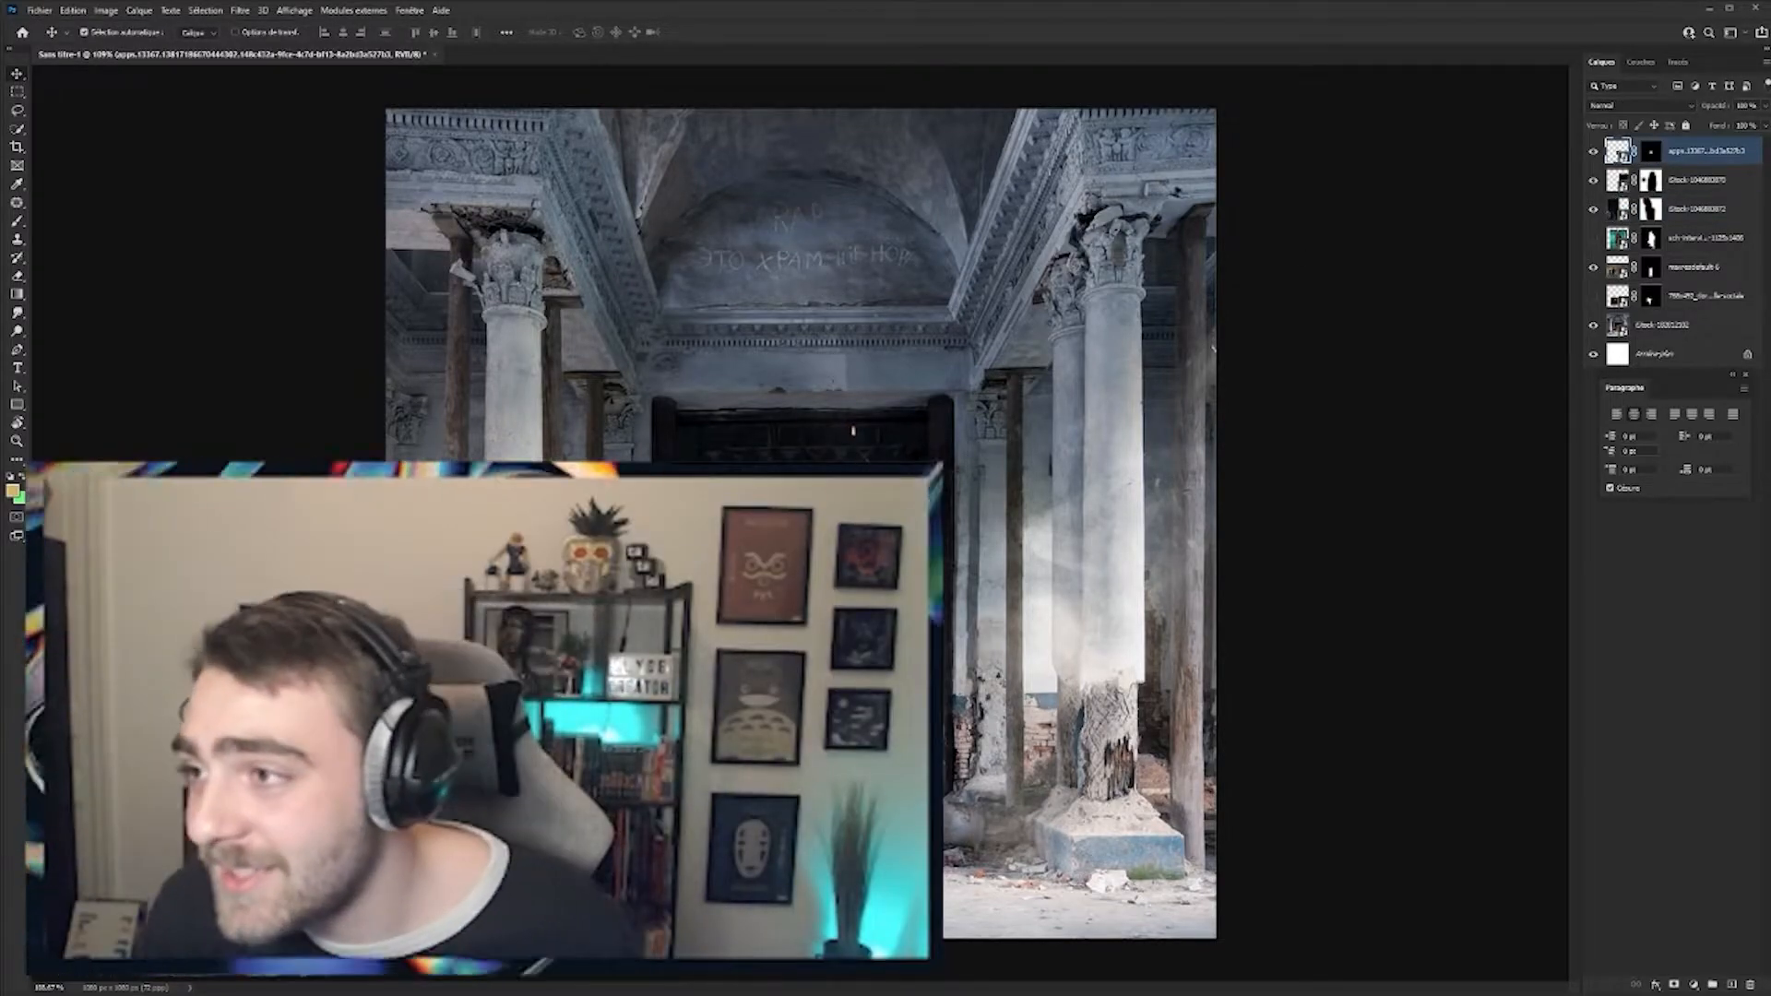
Step: Bring an image from the web browser into the composition and place it as a new layer
{"action": "key", "text": "alt+Tab"}
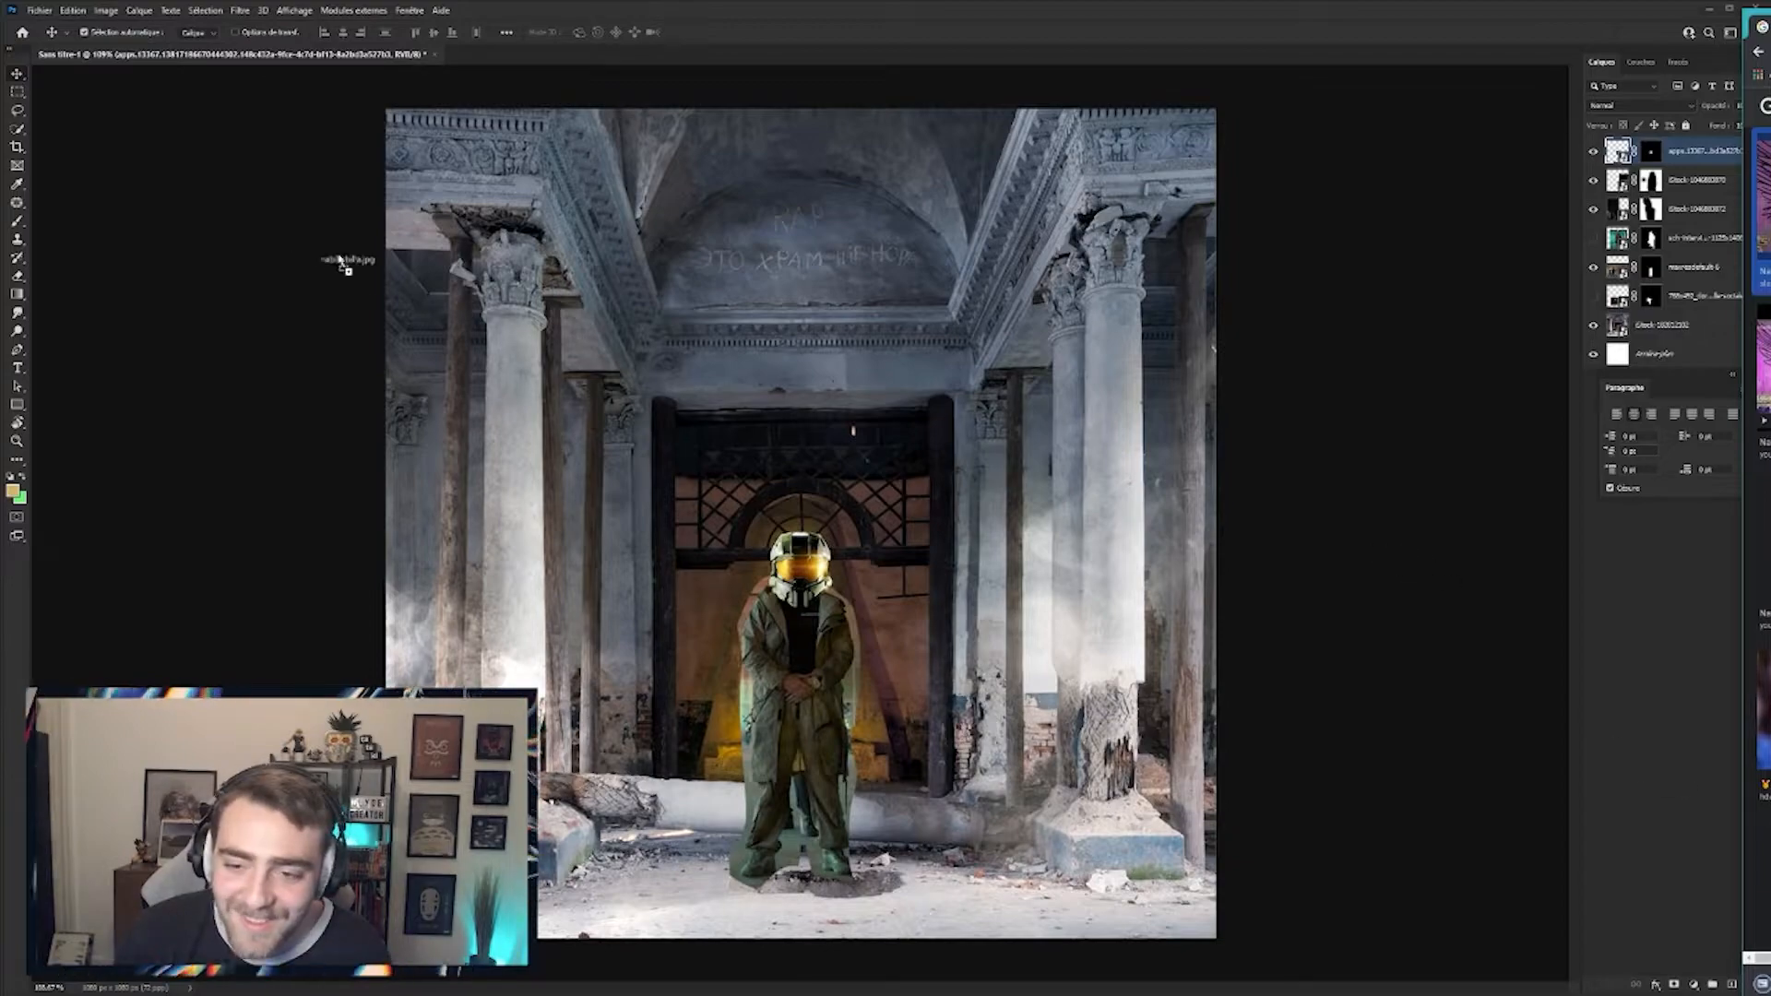
{"action": "left_click_drag", "start_coordinate": [616, 369], "coordinate": [618, 371]}
{"action": "key", "text": "Return"}
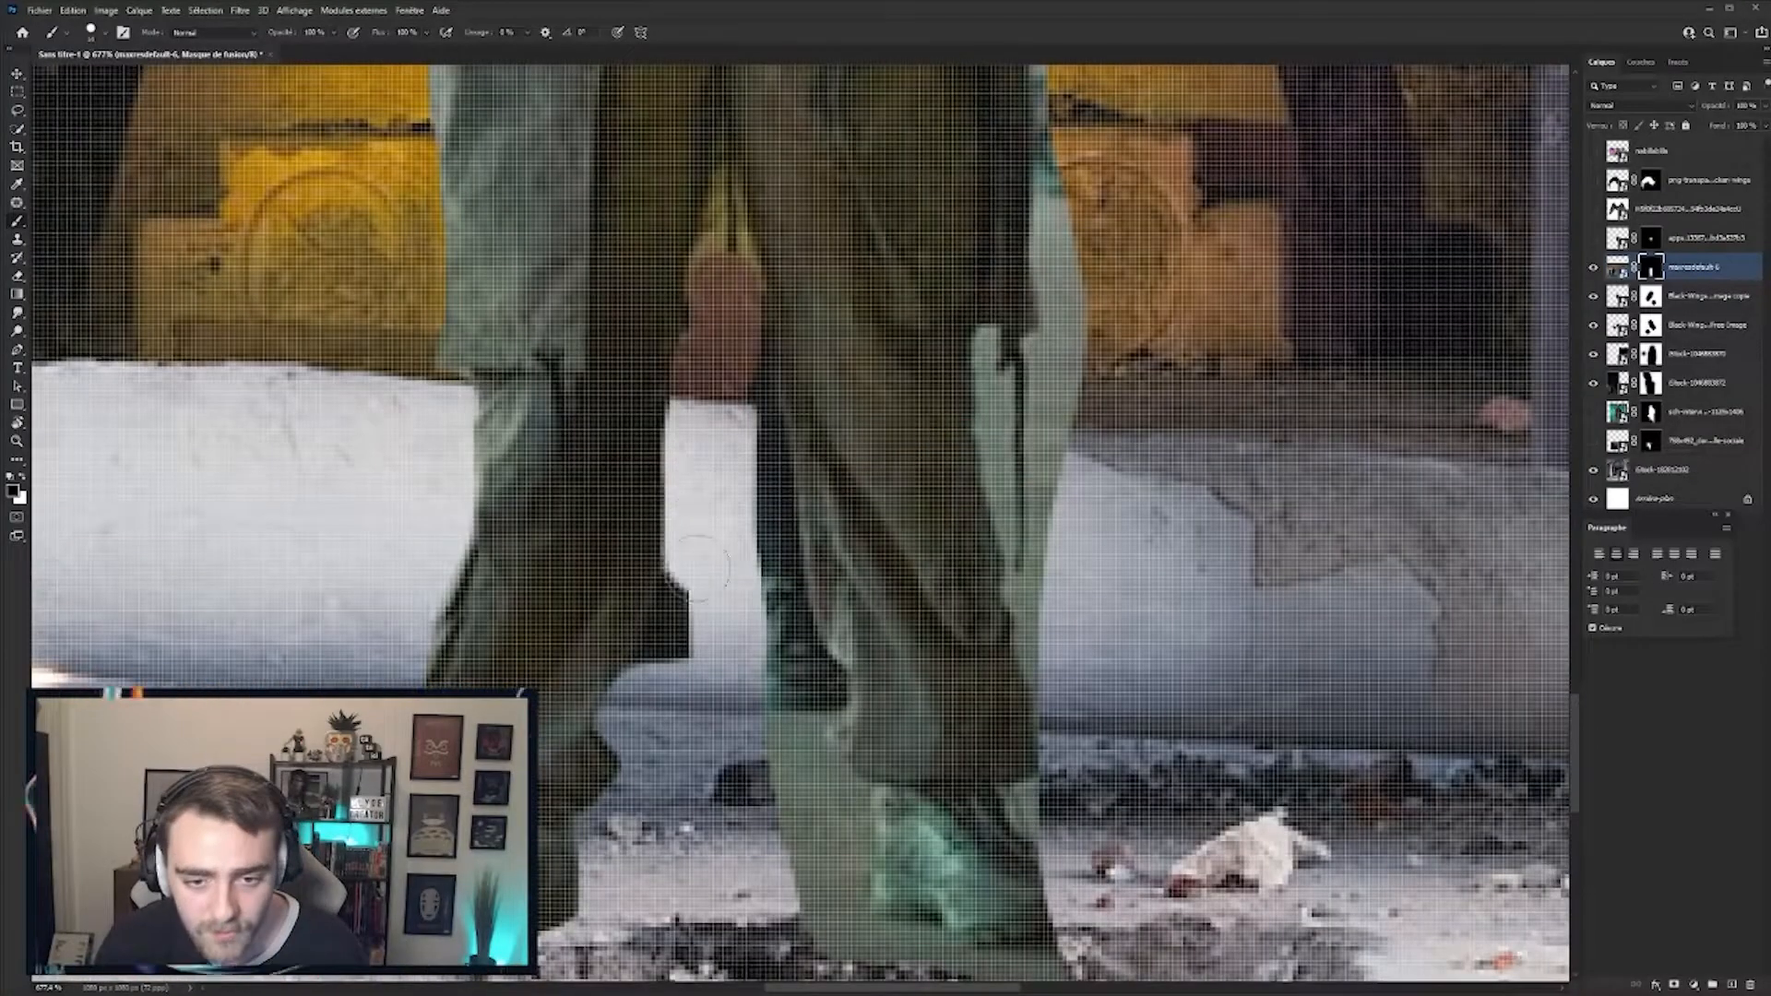
Step: Brush out the leftover warehouse background between and beside the coated man's legs on the maxresdefault-6 layer mask
{"action": "mouse_move", "coordinate": [756, 588]}
{"action": "left_mouse_down"}
{"action": "mouse_move", "coordinate": [799, 690]}
{"action": "mouse_move", "coordinate": [826, 927]}
{"action": "mouse_move", "coordinate": [656, 658]}
{"action": "left_mouse_up"}
{"action": "left_click_drag", "start_coordinate": [895, 544], "coordinate": [906, 692]}
{"action": "scroll", "coordinate": [867, 548], "scroll_direction": "up", "scroll_amount": 6}
{"action": "right_click", "coordinate": [900, 545]}
{"action": "left_click_drag", "start_coordinate": [993, 566], "coordinate": [980, 565]}
{"action": "left_click_drag", "start_coordinate": [830, 176], "coordinate": [908, 793]}
{"action": "left_click_drag", "start_coordinate": [867, 314], "coordinate": [858, 522]}
{"action": "left_click_drag", "start_coordinate": [826, 194], "coordinate": [890, 618]}
{"action": "left_click_drag", "start_coordinate": [890, 618], "coordinate": [840, 258]}
{"action": "left_click_drag", "start_coordinate": [922, 563], "coordinate": [955, 143]}
{"action": "left_click_drag", "start_coordinate": [923, 157], "coordinate": [894, 747]}
{"action": "left_click_drag", "start_coordinate": [876, 102], "coordinate": [934, 723]}
{"action": "left_click_drag", "start_coordinate": [889, 429], "coordinate": [895, 540]}
{"action": "left_click_drag", "start_coordinate": [886, 267], "coordinate": [915, 765]}
{"action": "mouse_move", "coordinate": [890, 358]}
{"action": "left_mouse_down"}
{"action": "mouse_move", "coordinate": [900, 592]}
{"action": "mouse_move", "coordinate": [886, 275]}
{"action": "mouse_move", "coordinate": [933, 501]}
{"action": "left_mouse_up"}
{"action": "left_click_drag", "start_coordinate": [1006, 572], "coordinate": [1070, 102]}
{"action": "scroll", "coordinate": [1103, 333], "scroll_direction": "down", "scroll_amount": 15}
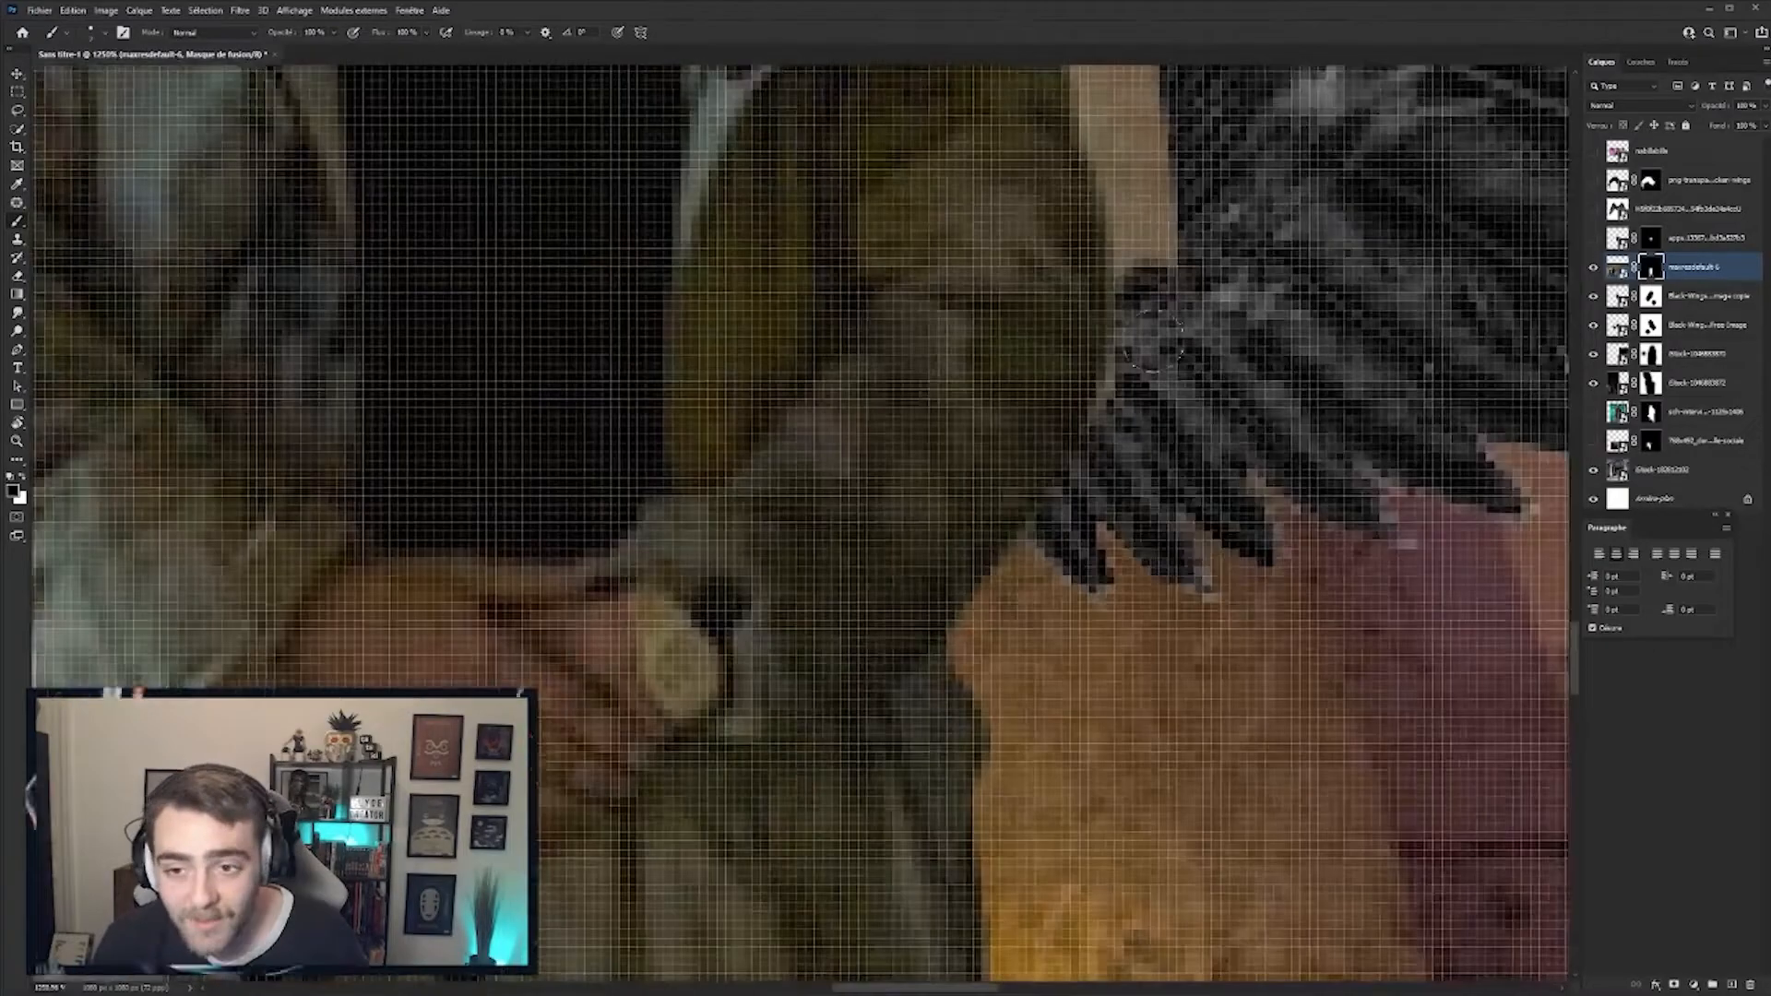
Step: Mask out the background fringe along the coated man's sleeve and shoulder beside the black wing
{"action": "scroll", "coordinate": [1080, 313], "scroll_direction": "up", "scroll_amount": 12}
{"action": "mouse_move", "coordinate": [726, 134]}
{"action": "left_mouse_down"}
{"action": "mouse_move", "coordinate": [1047, 410]}
{"action": "mouse_move", "coordinate": [1026, 558]}
{"action": "left_mouse_up"}
{"action": "left_click_drag", "start_coordinate": [806, 218], "coordinate": [942, 426]}
{"action": "left_click_drag", "start_coordinate": [816, 342], "coordinate": [724, 263]}
{"action": "right_click", "coordinate": [1016, 247]}
{"action": "left_click", "coordinate": [798, 278]}
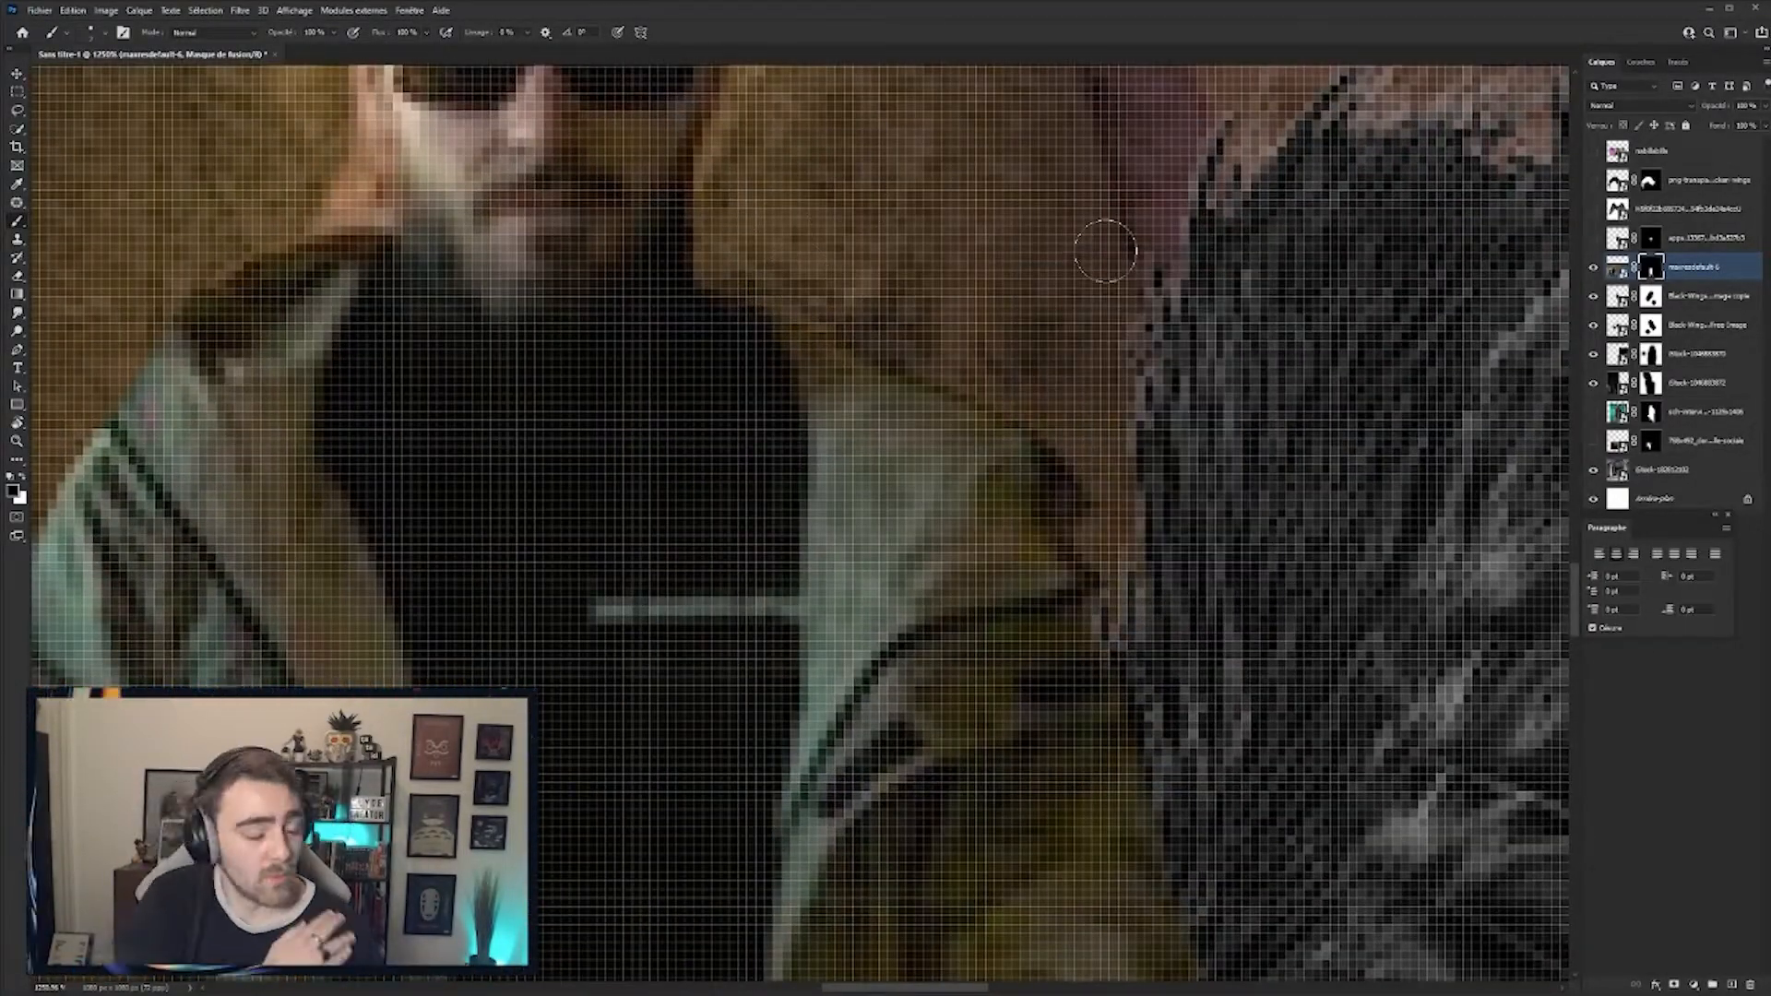
Step: Clean up the remaining background fringe around the coated man's outline on his layer mask, adjusting the brush as needed
{"action": "scroll", "coordinate": [898, 266], "scroll_direction": "down", "scroll_amount": 1}
{"action": "scroll", "coordinate": [858, 249], "scroll_direction": "up", "scroll_amount": 2}
{"action": "right_click", "coordinate": [920, 247]}
{"action": "scroll", "coordinate": [978, 369], "scroll_direction": "down", "scroll_amount": 6}
{"action": "right_click", "coordinate": [952, 308]}
{"action": "left_click_drag", "start_coordinate": [1105, 379], "coordinate": [1025, 347]}
{"action": "scroll", "coordinate": [843, 164], "scroll_direction": "up", "scroll_amount": 5}
{"action": "mouse_move", "coordinate": [387, 512]}
{"action": "left_mouse_down"}
{"action": "mouse_move", "coordinate": [397, 552]}
{"action": "mouse_move", "coordinate": [456, 526]}
{"action": "left_mouse_up"}
{"action": "scroll", "coordinate": [667, 428], "scroll_direction": "down", "scroll_amount": 12}
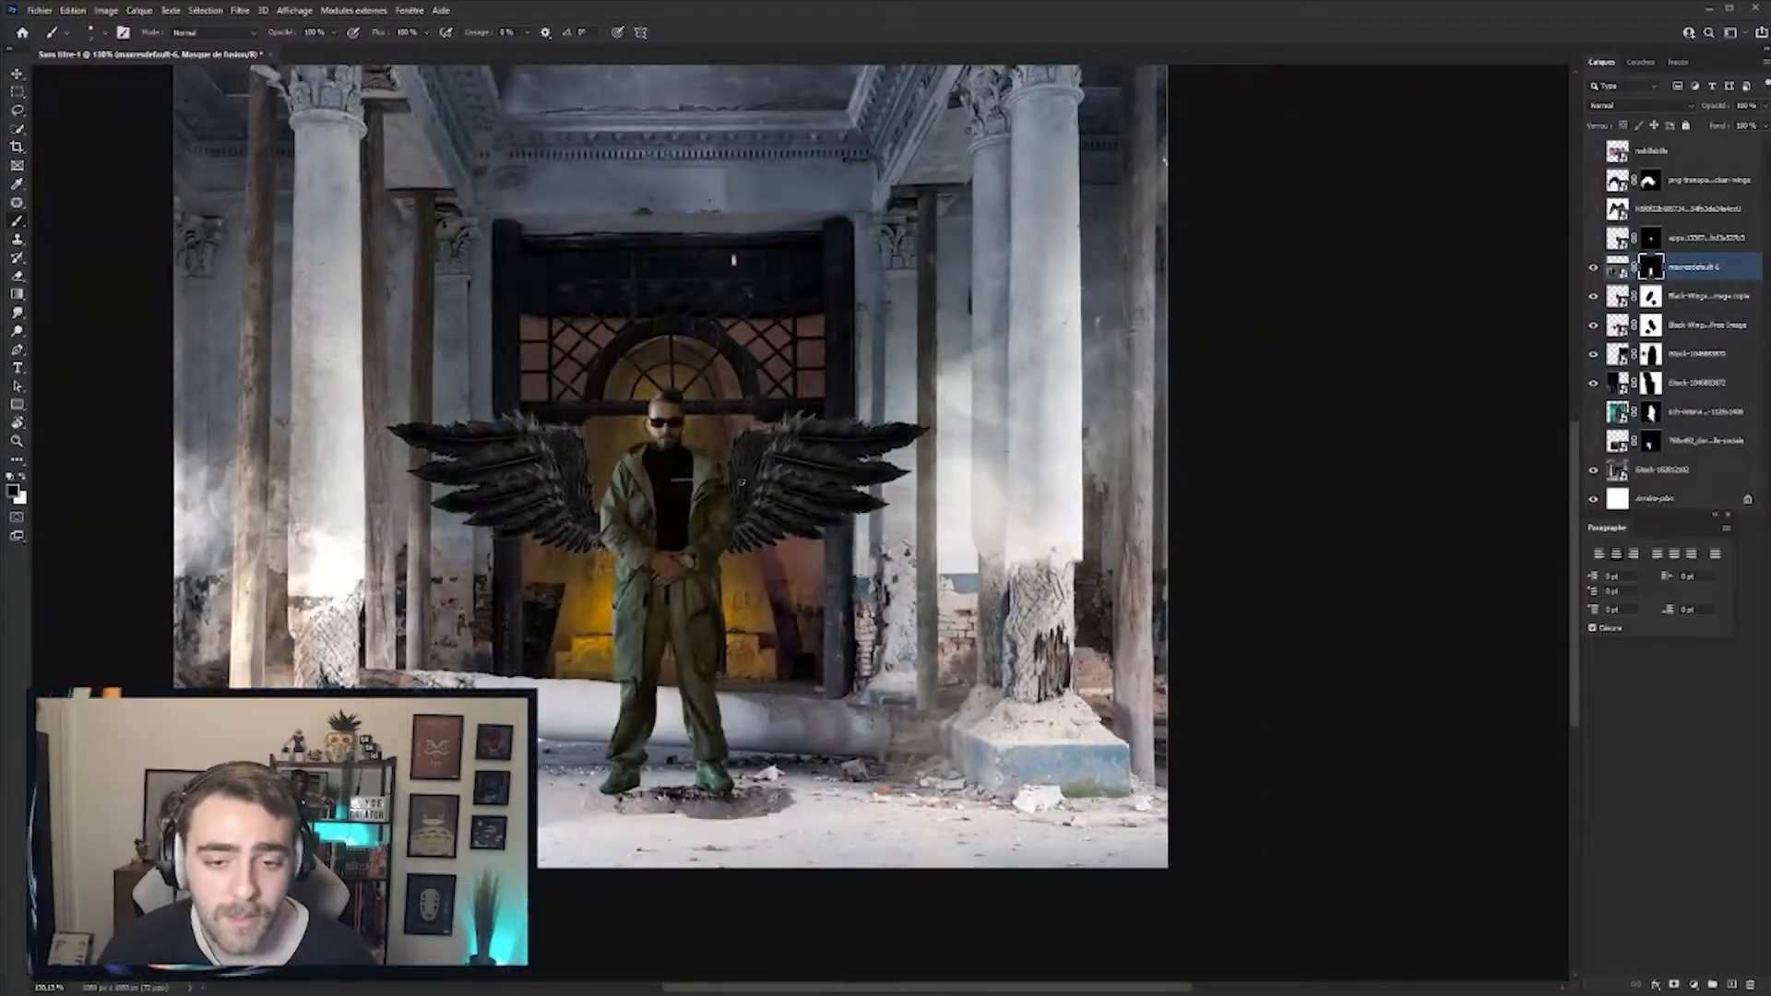
{"action": "scroll", "coordinate": [738, 650], "scroll_direction": "up", "scroll_amount": 8}
{"action": "left_click", "coordinate": [879, 378]}
{"action": "scroll", "coordinate": [870, 481], "scroll_direction": "up", "scroll_amount": 3}
{"action": "left_click_drag", "start_coordinate": [827, 443], "coordinate": [830, 479]}
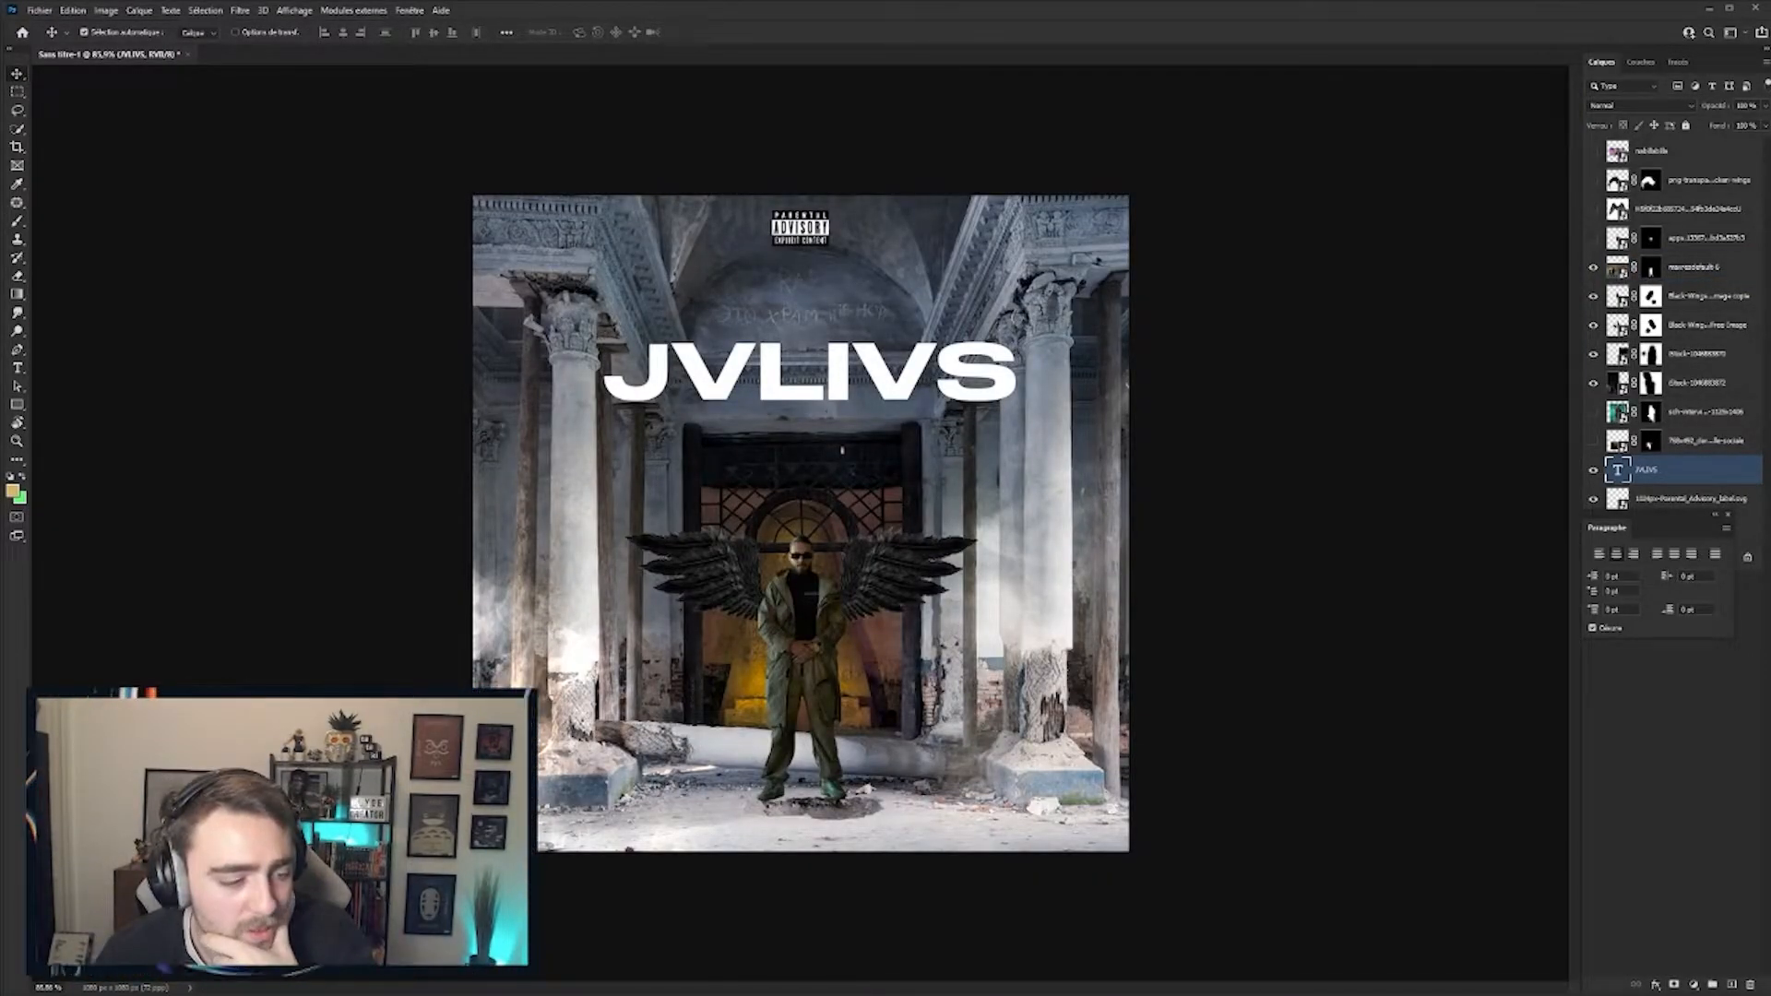
Step: Set the JVLIVS title in a serif typeface and place the JVLIVS reference image just below it for comparison
{"action": "left_click", "coordinate": [923, 373]}
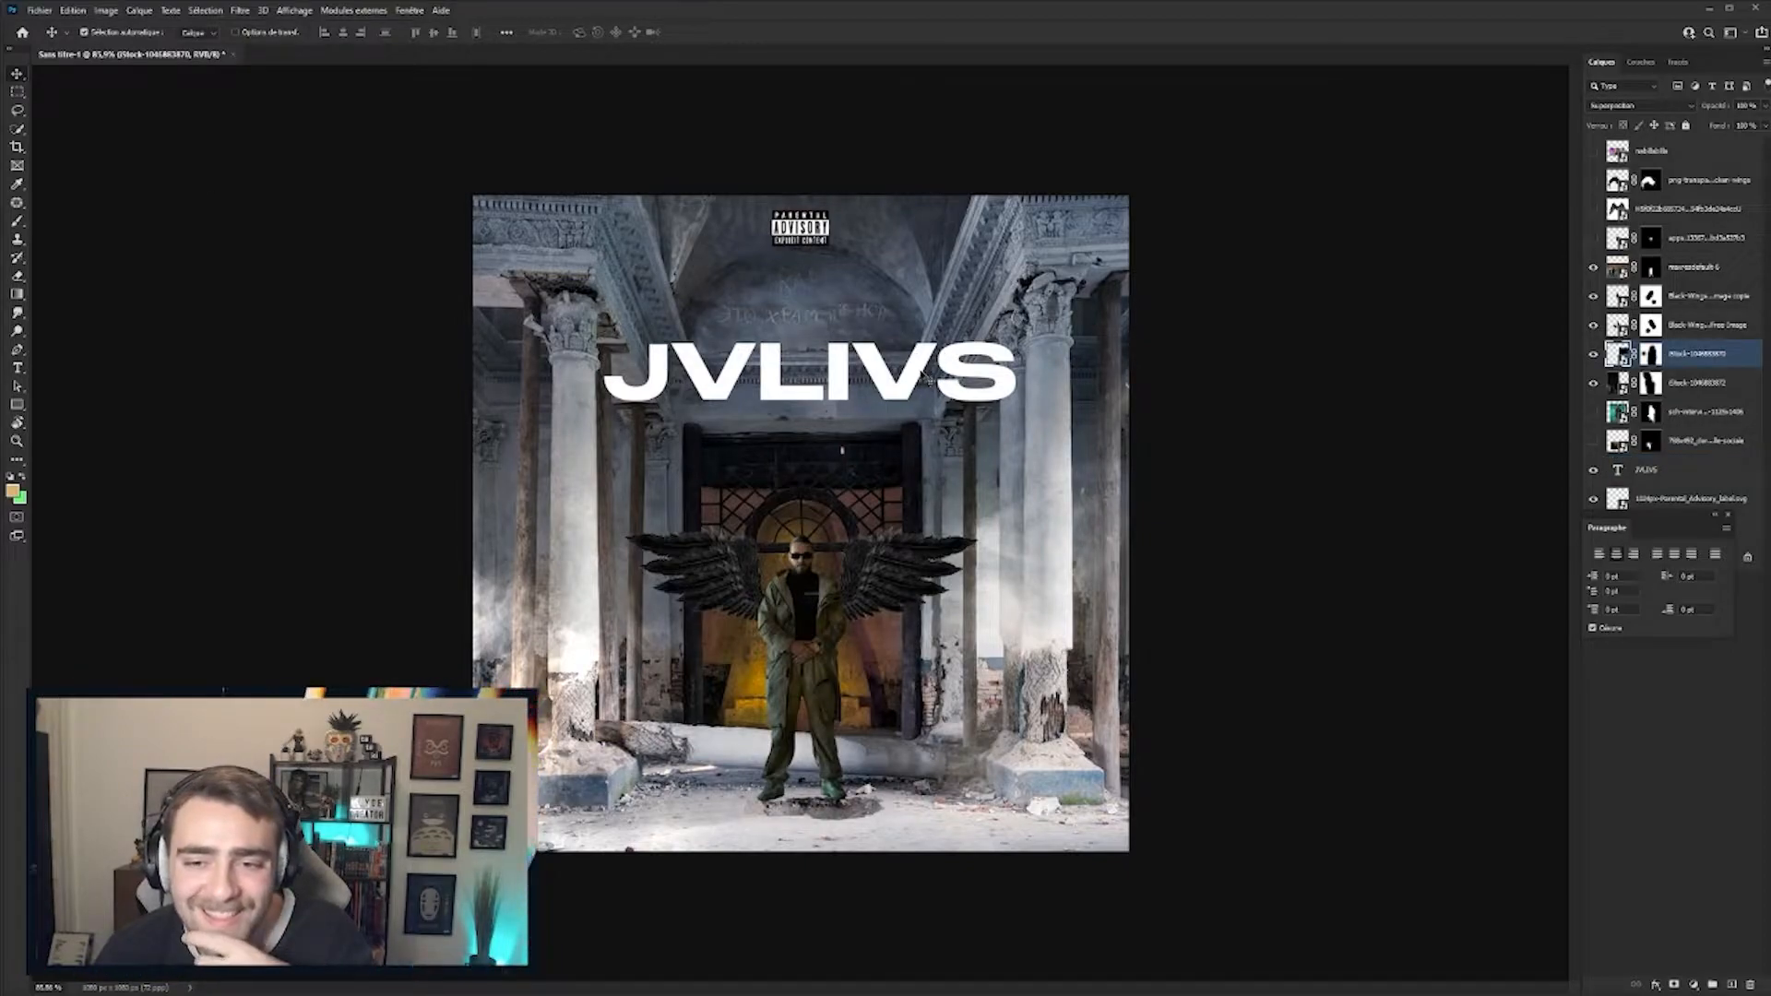
{"action": "key", "text": "t"}
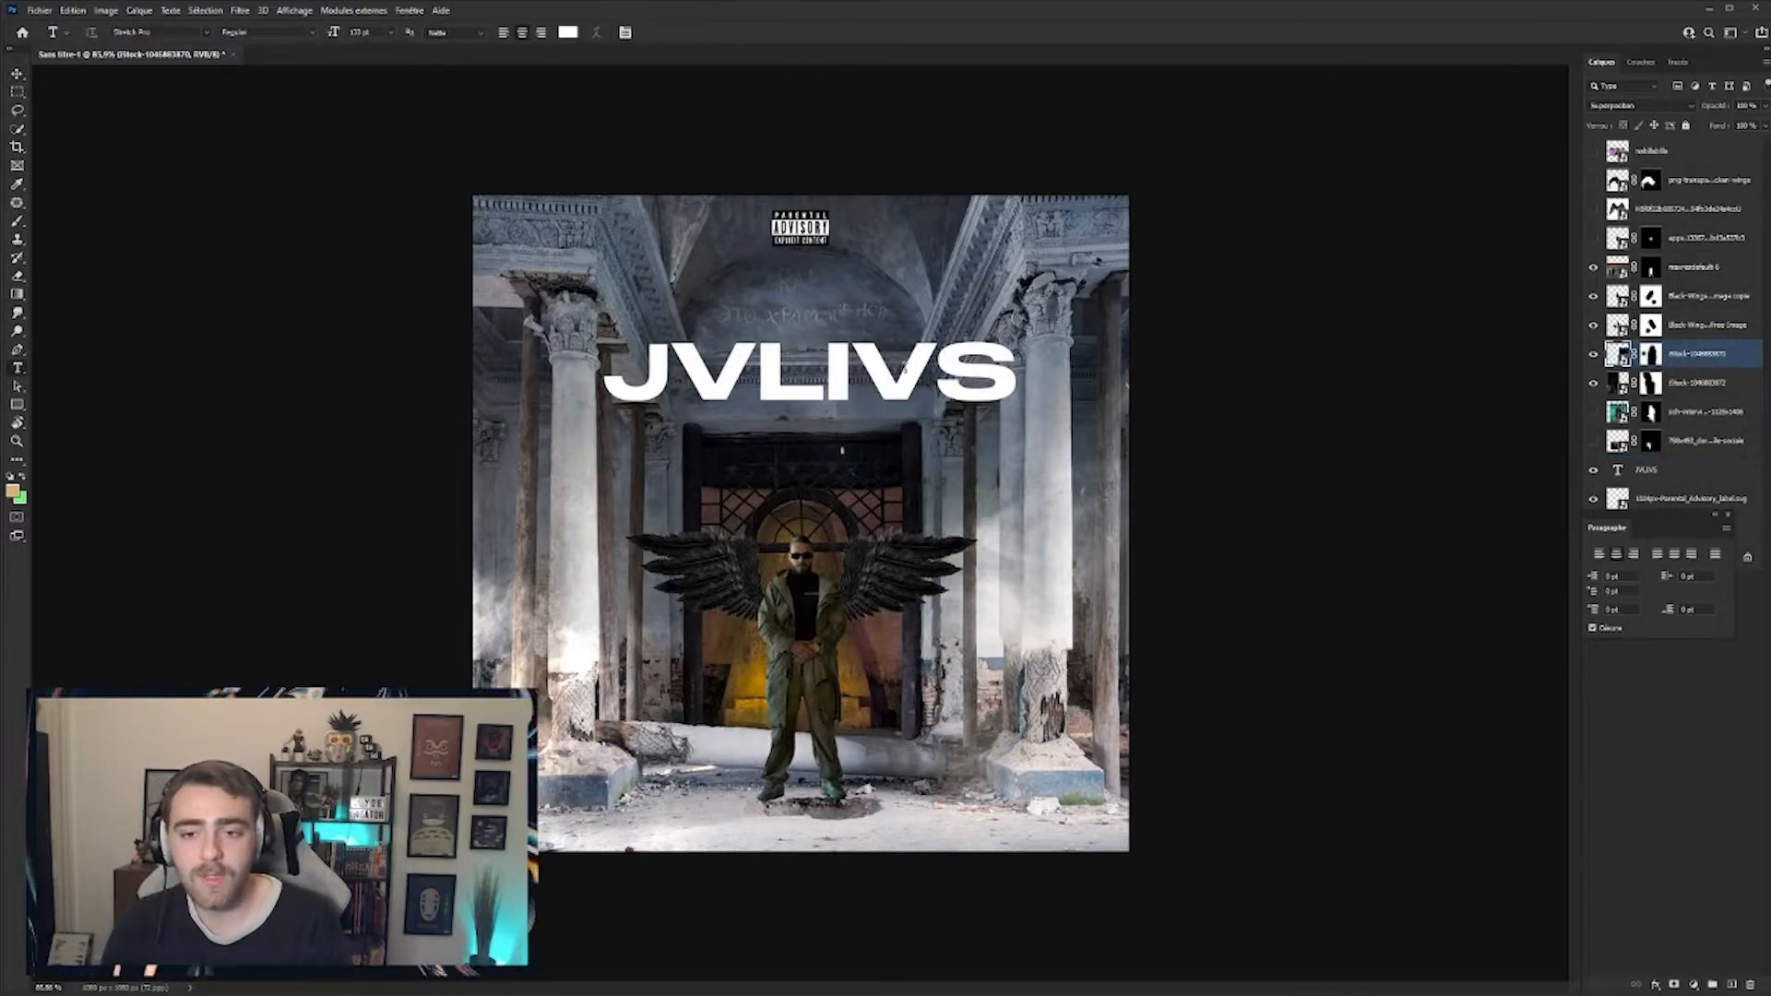
{"action": "left_click", "coordinate": [922, 372]}
{"action": "key", "text": "ctrl+a"}
{"action": "left_click", "coordinate": [153, 33]}
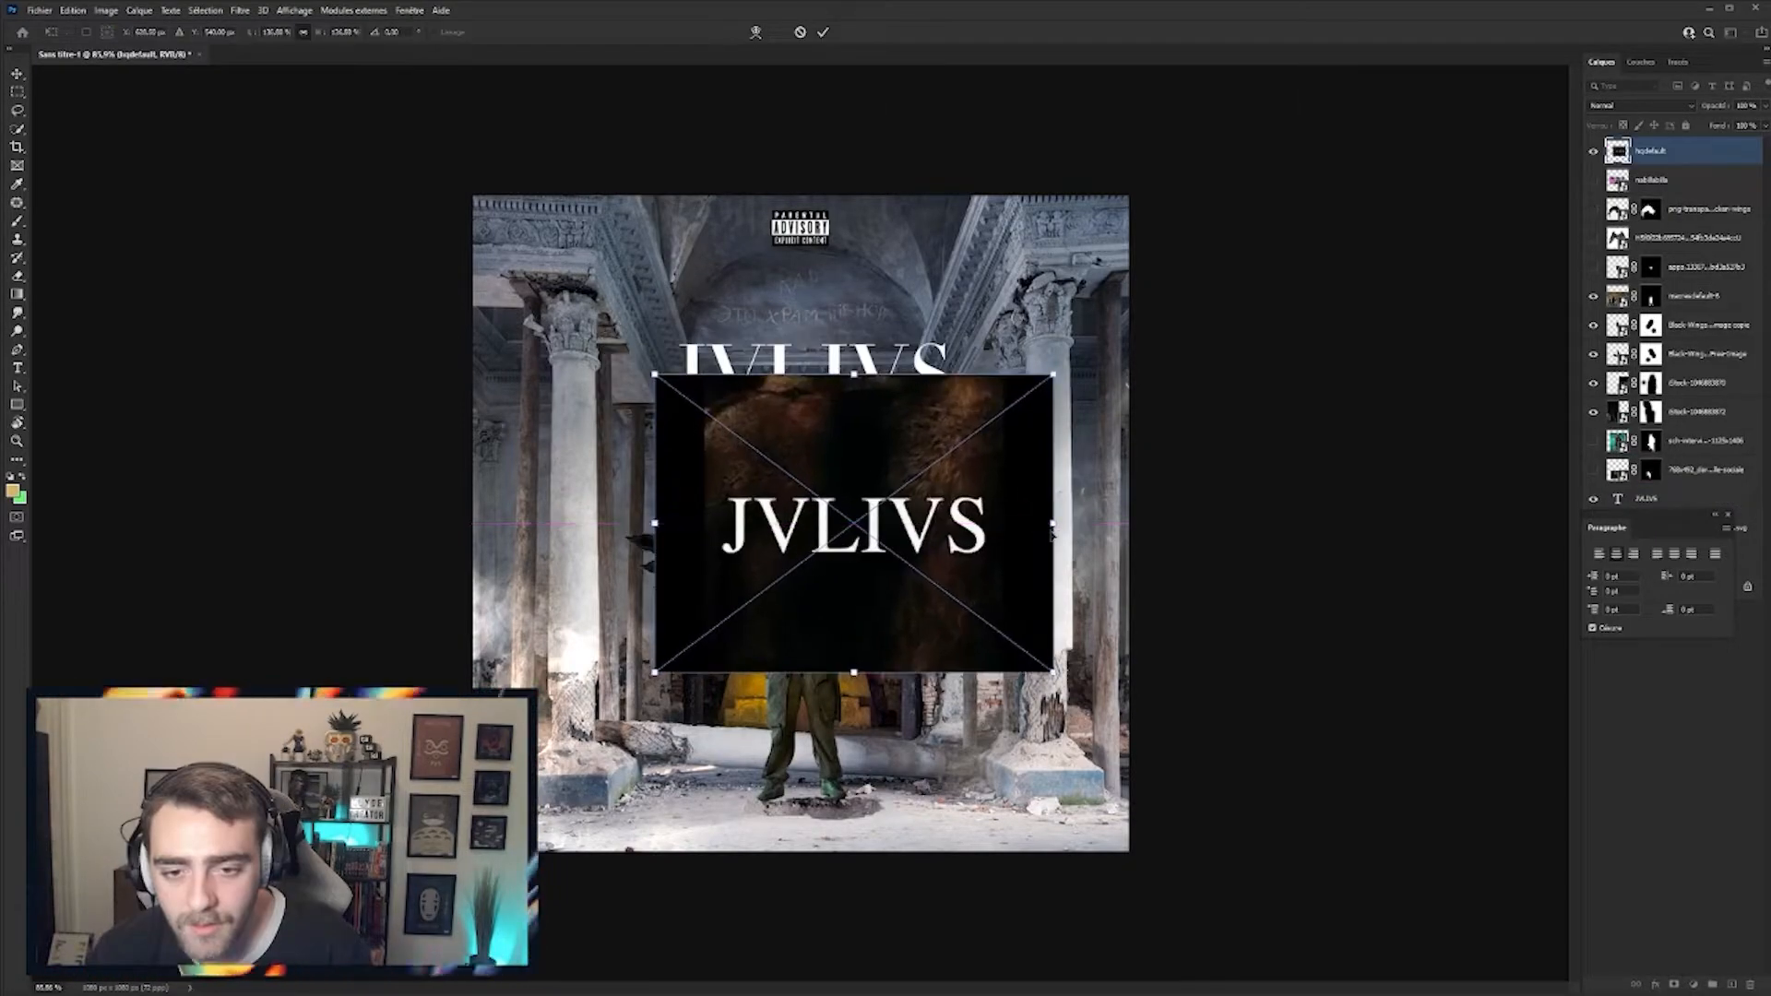
{"action": "left_click_drag", "start_coordinate": [978, 581], "coordinate": [964, 608]}
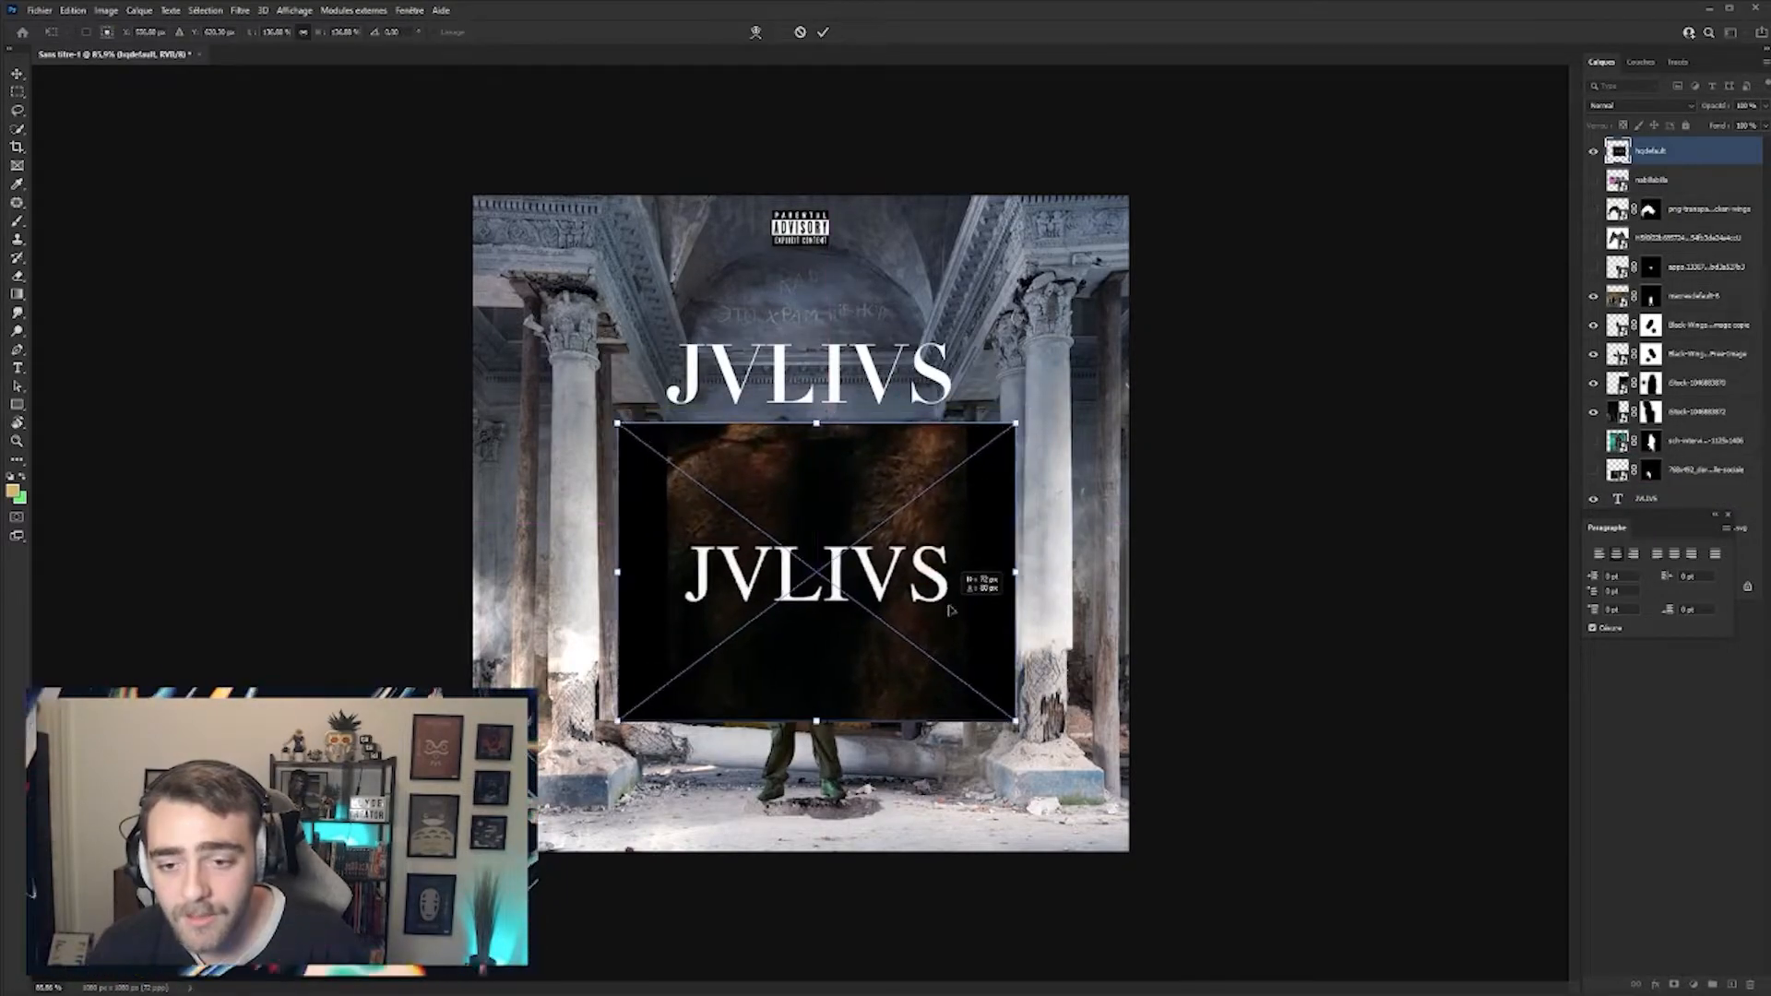
{"action": "key", "text": "Return"}
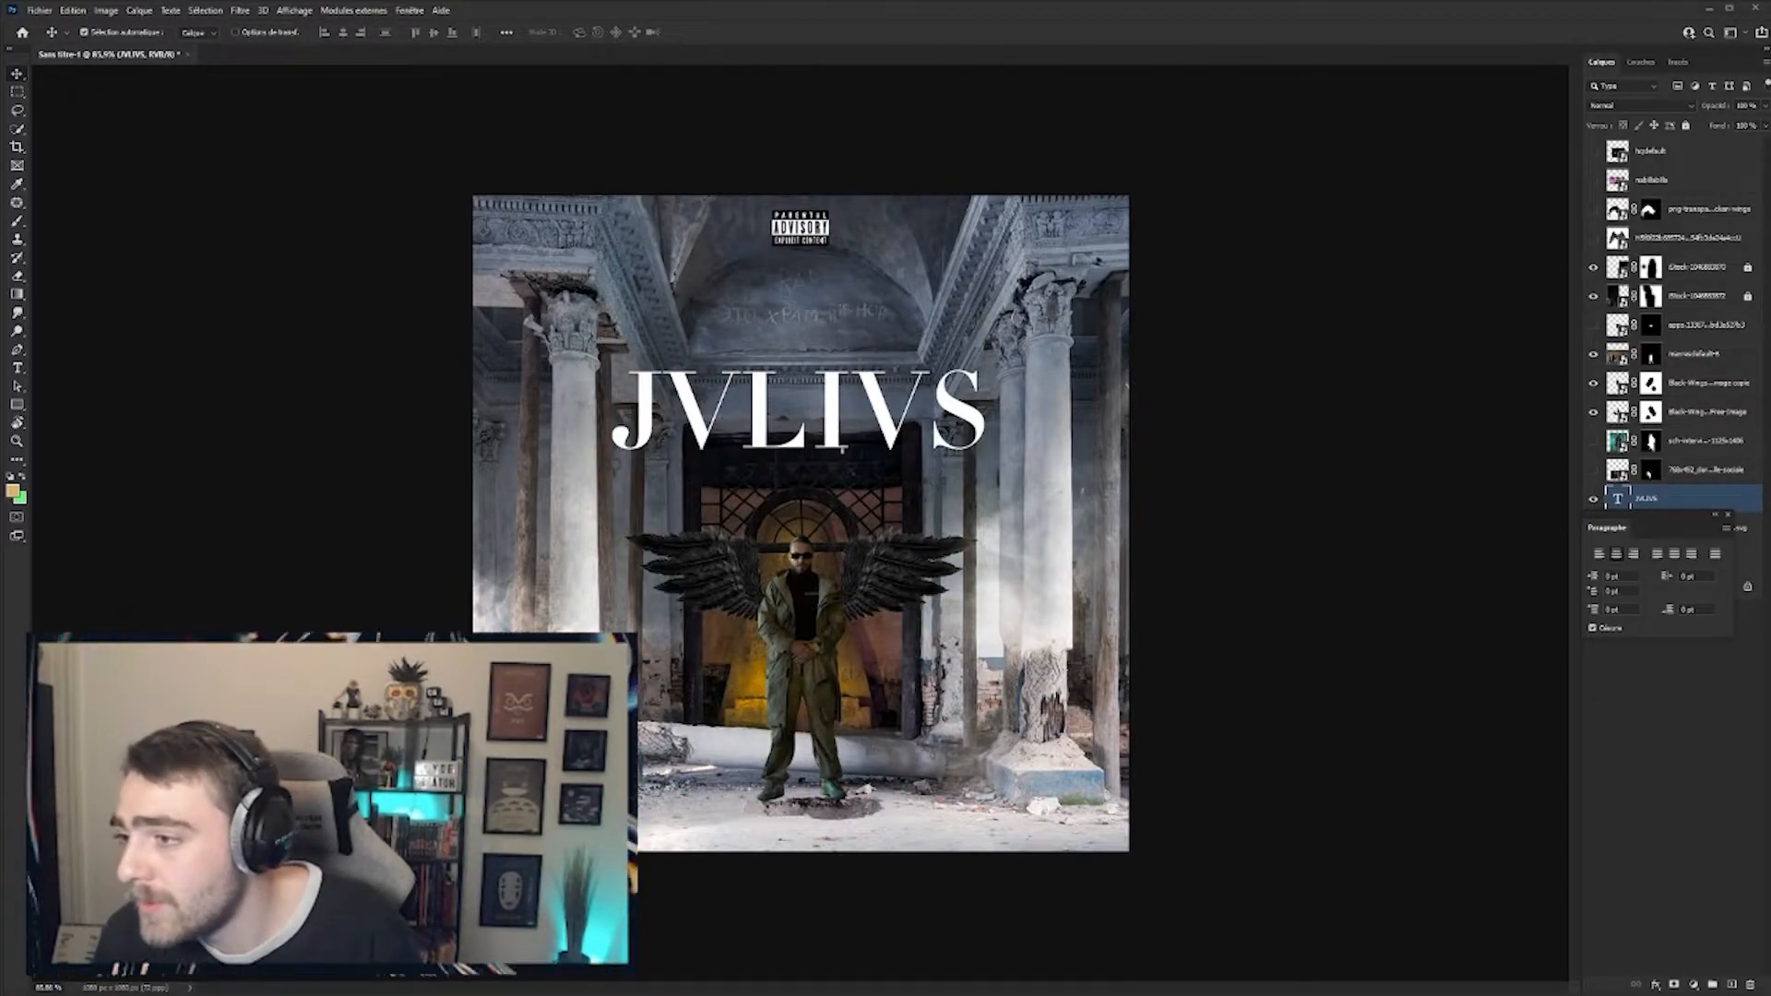
Step: Place the black-and-white light-flare halo image behind the winged man's head and set its blend mode to Superposition
{"action": "left_click_drag", "start_coordinate": [649, 475], "coordinate": [664, 489]}
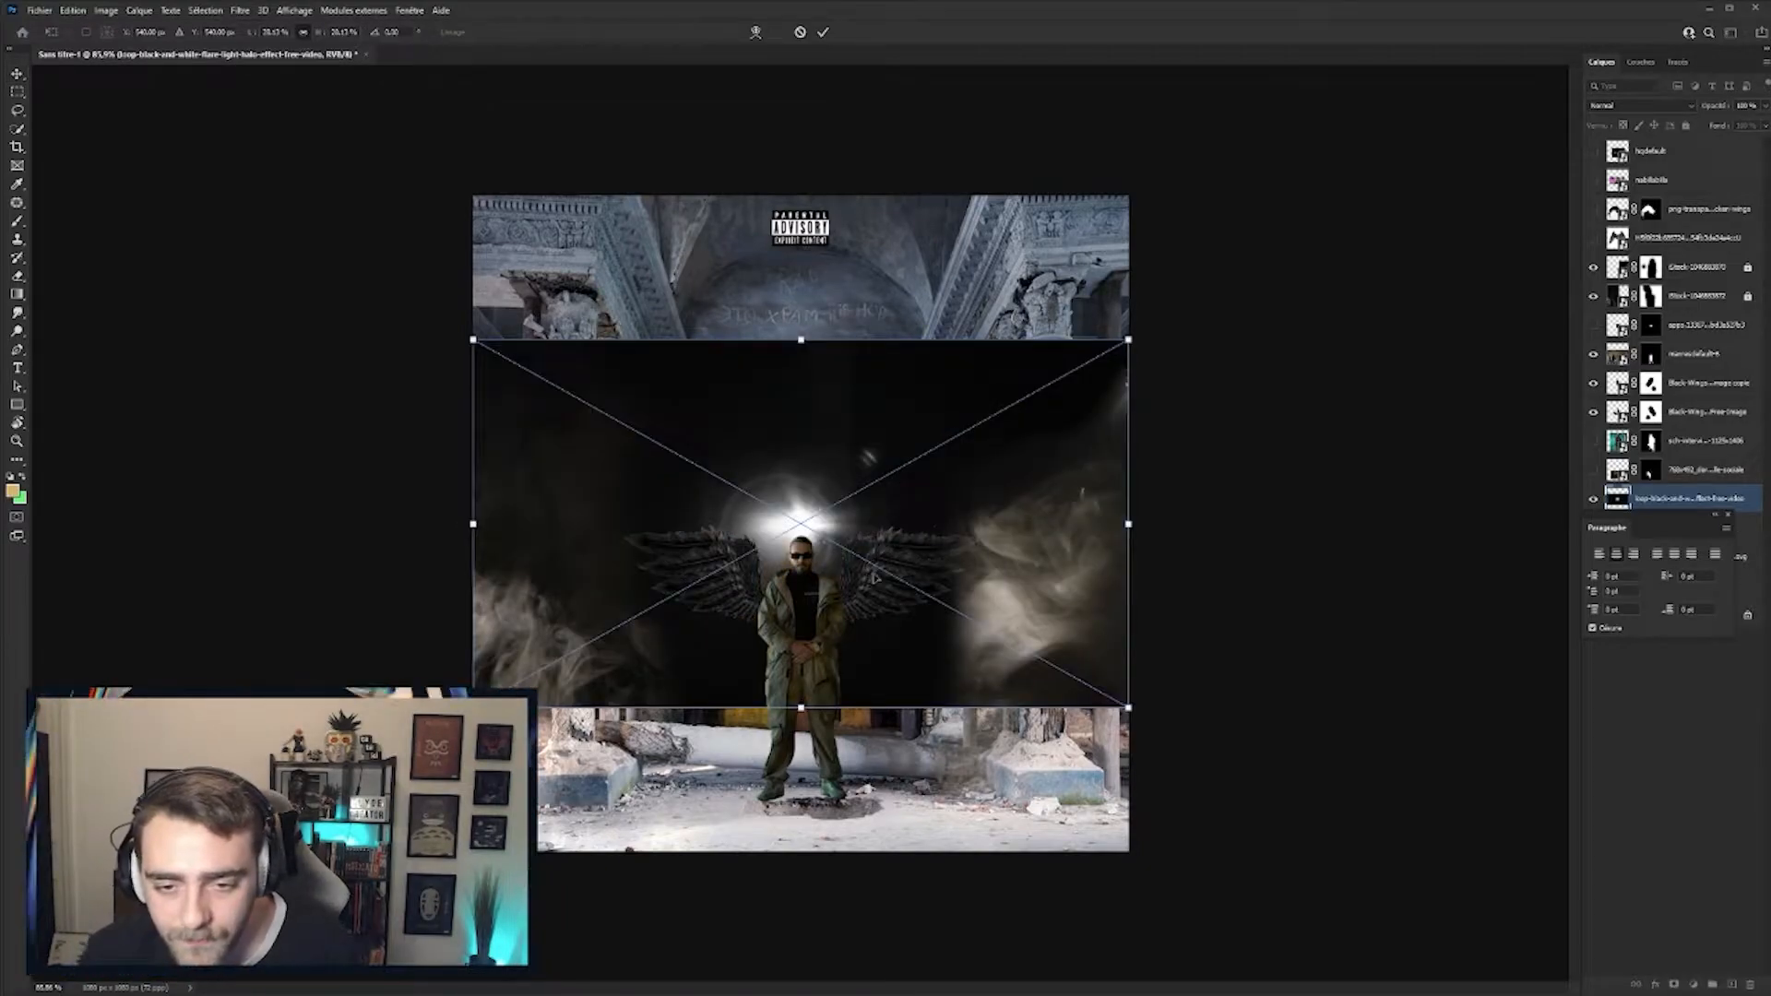
{"action": "key", "text": "Return"}
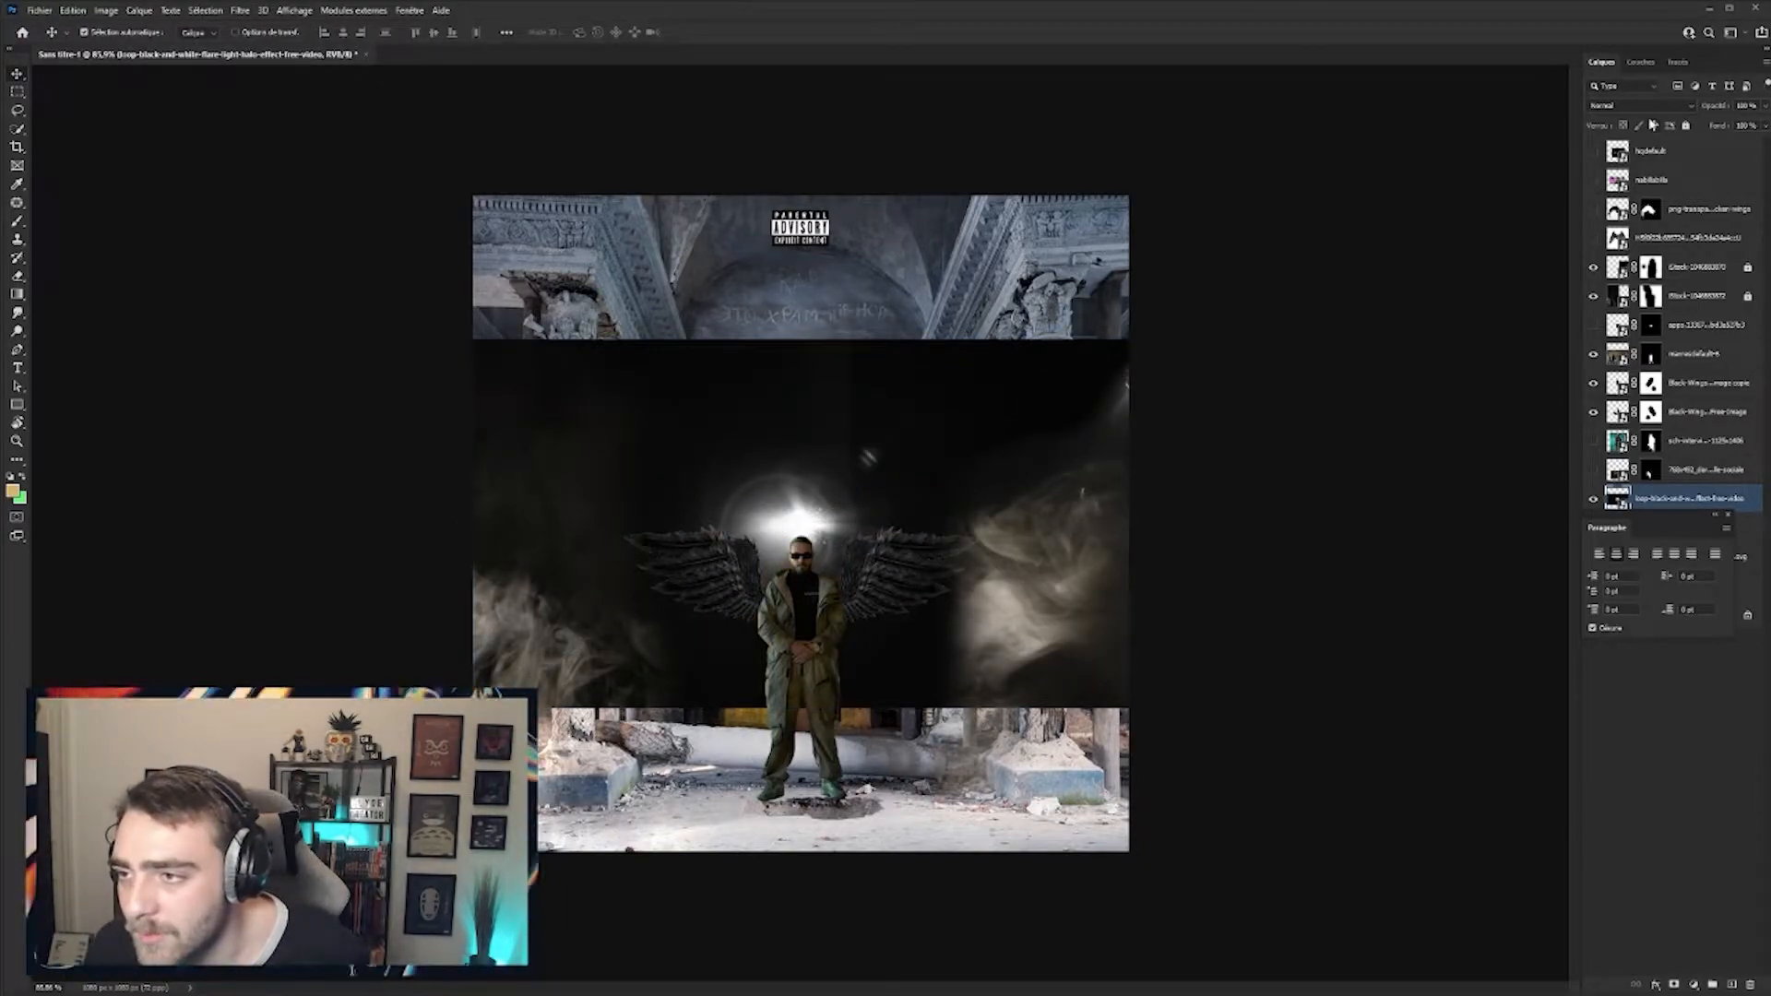
{"action": "left_click", "coordinate": [1651, 108]}
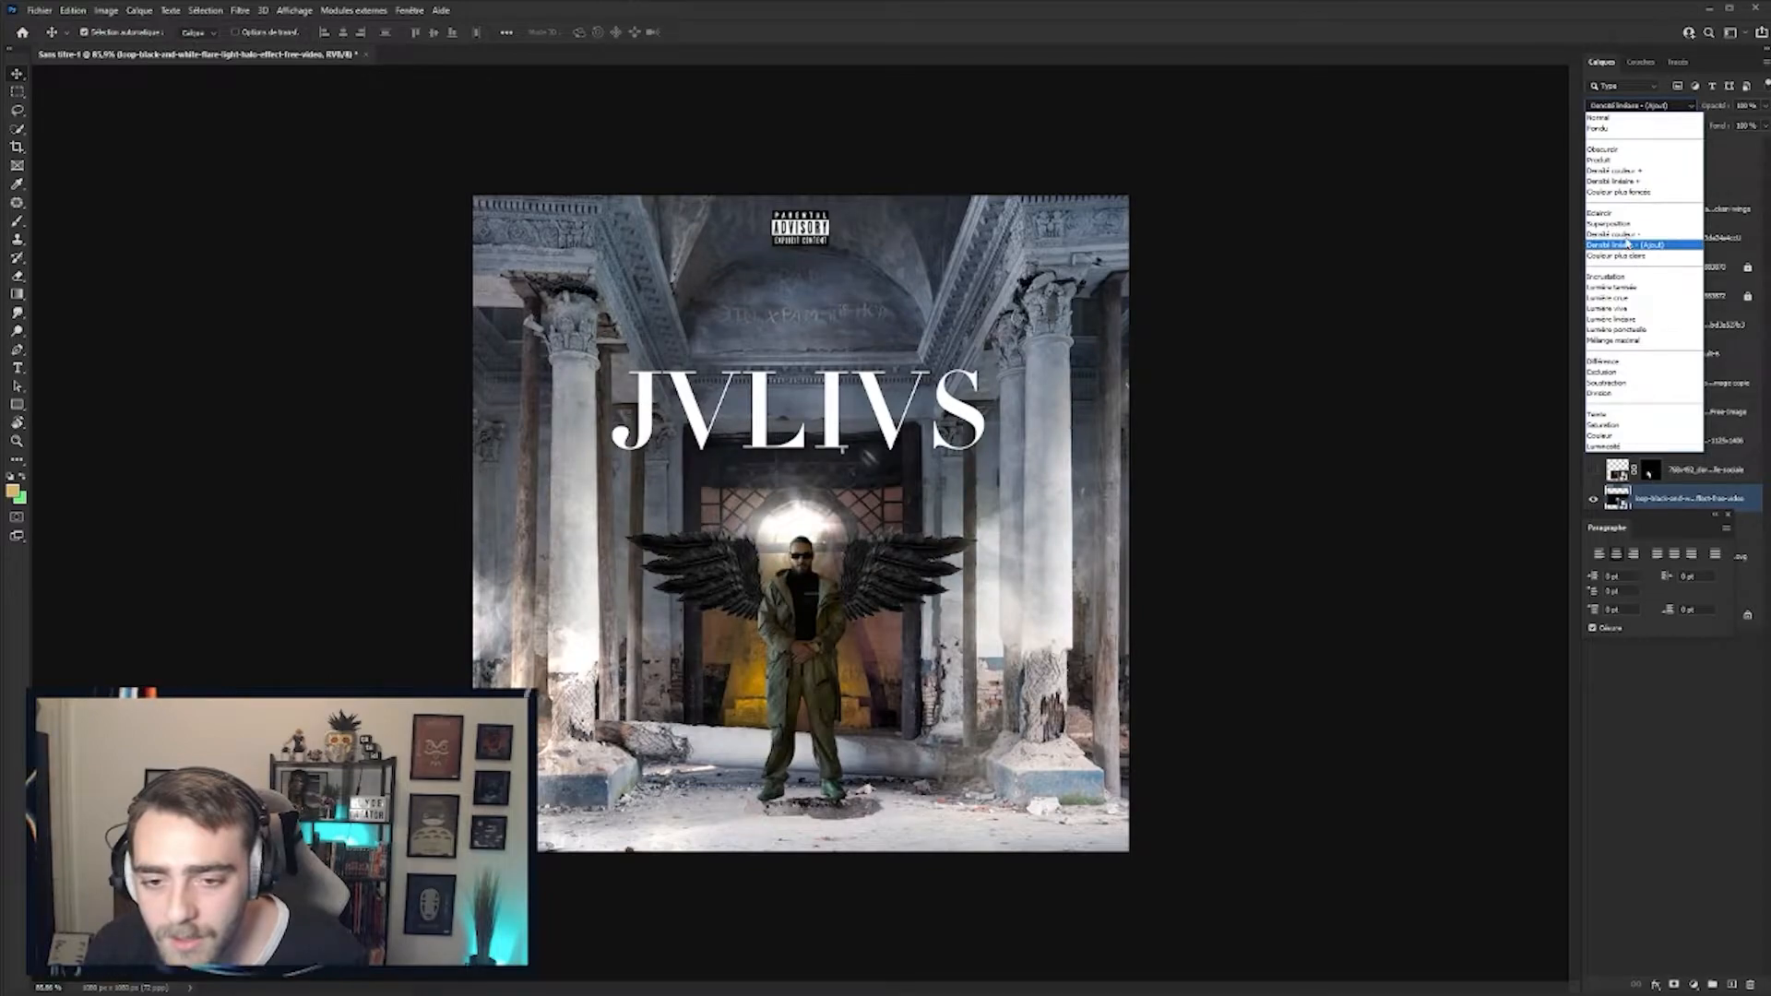
{"action": "left_click", "coordinate": [1609, 223]}
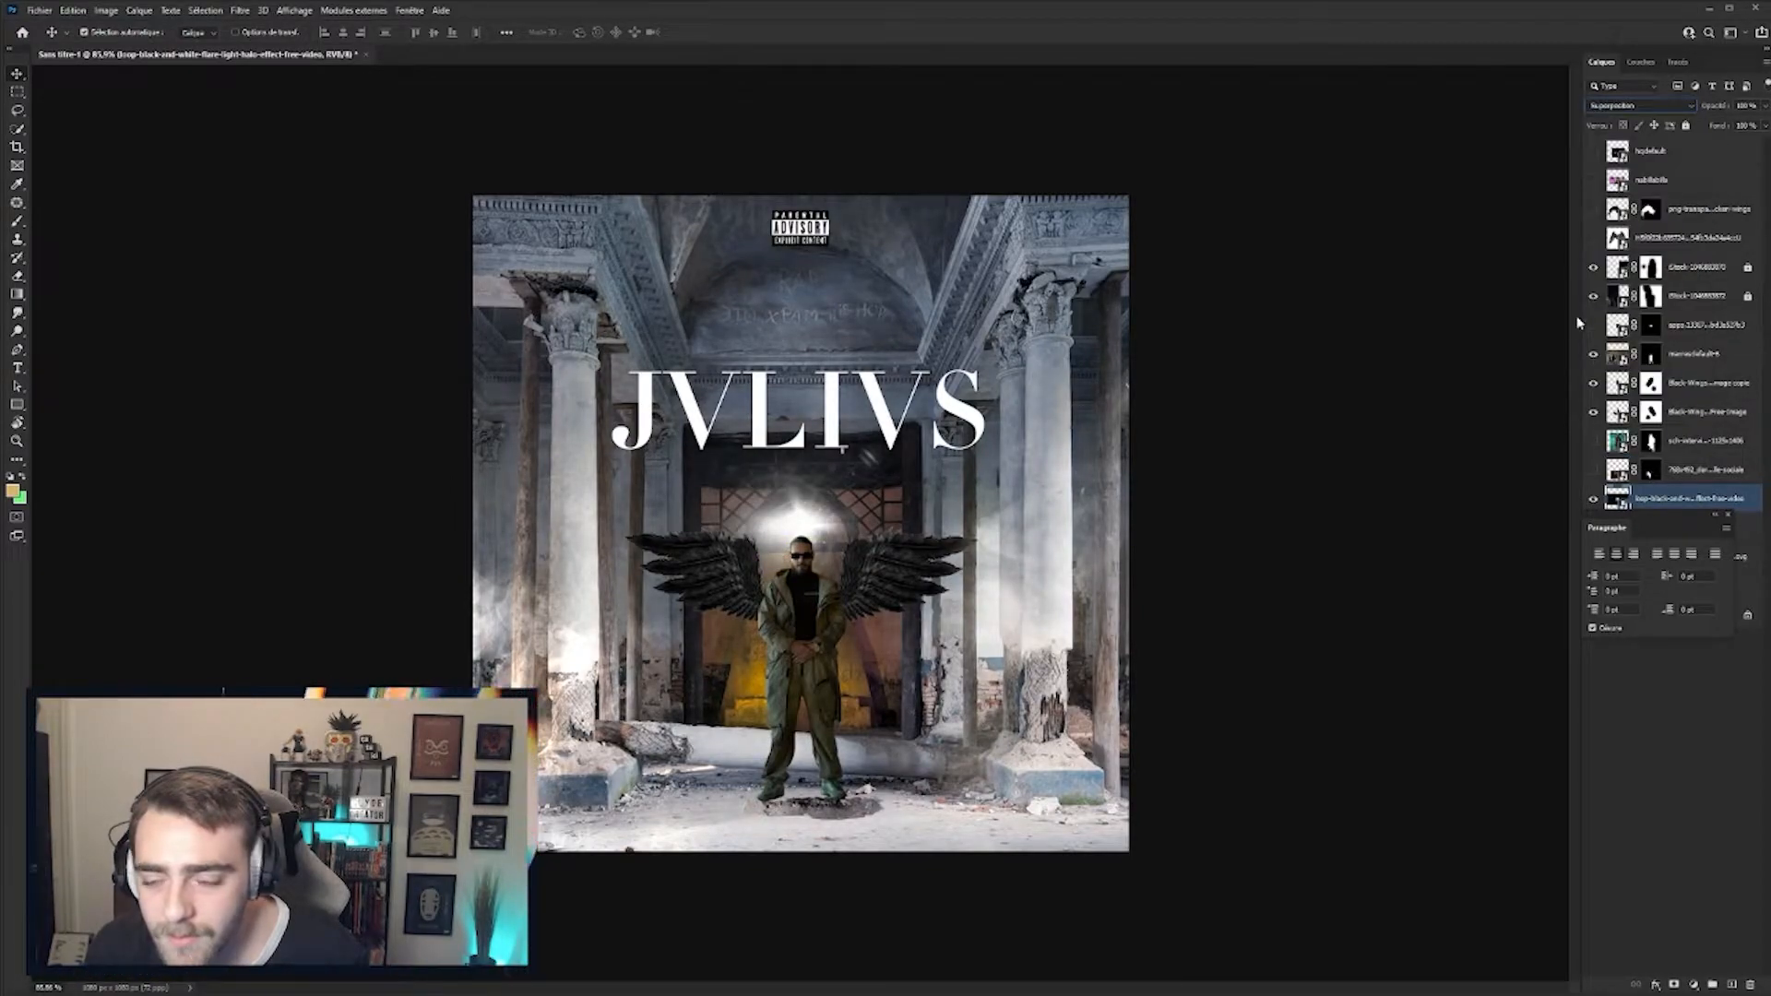